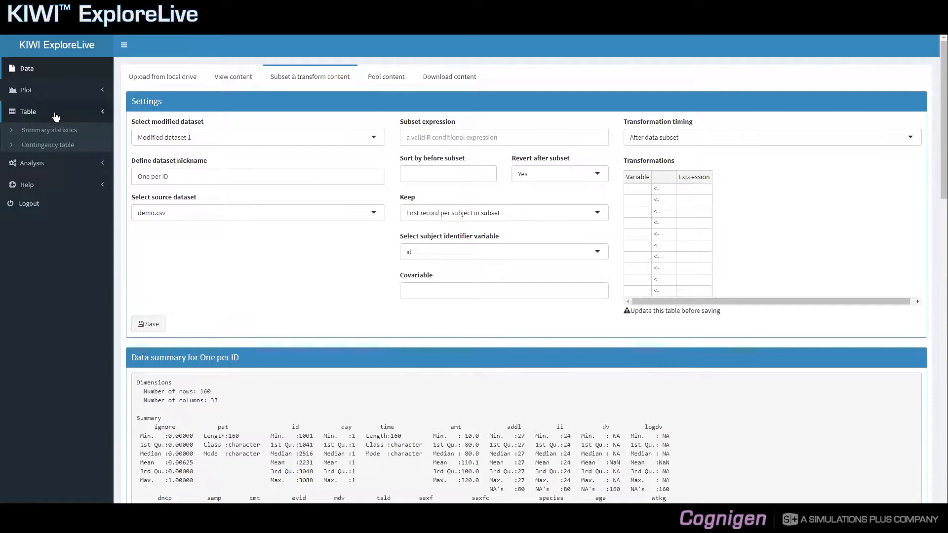
# - Open the summary statistics table page and choose the One per ID dataset
pyautogui.click(77, 135)
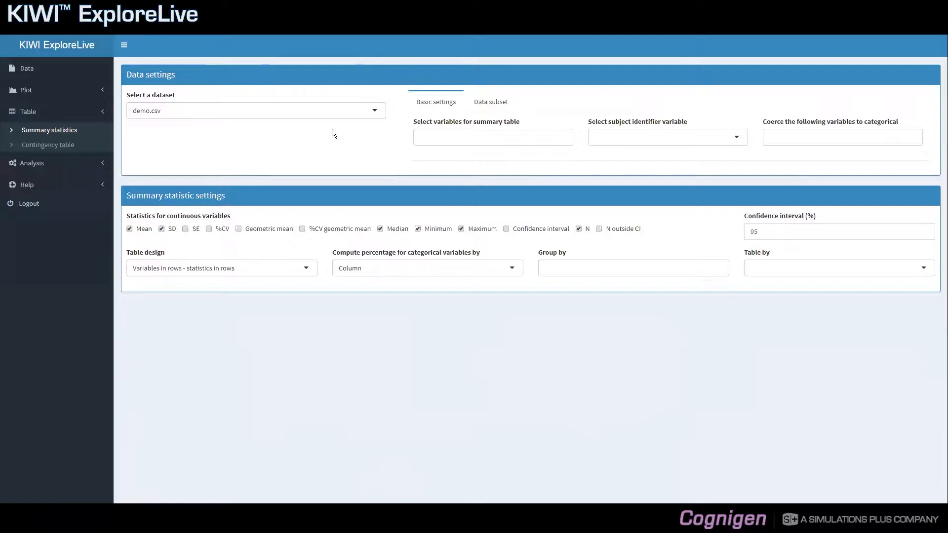
pyautogui.click(377, 113)
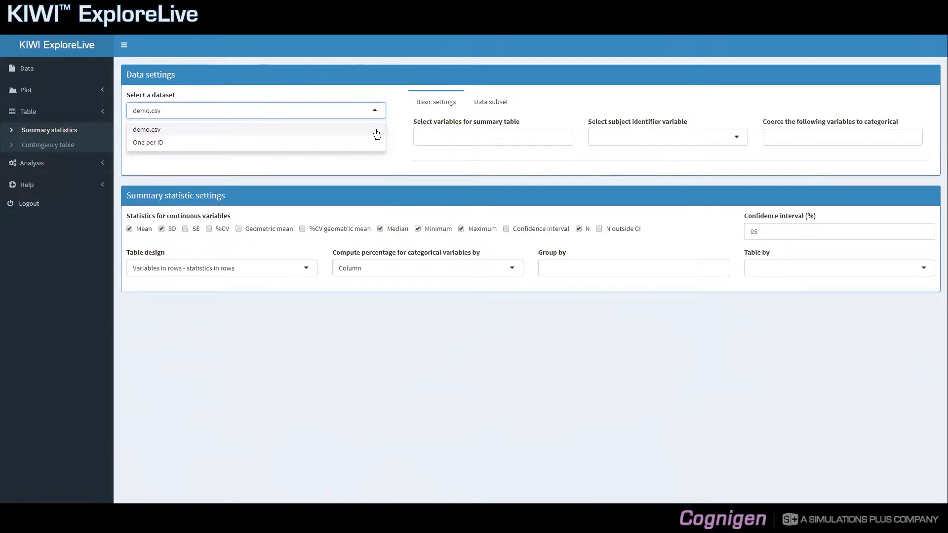
pyautogui.click(355, 147)
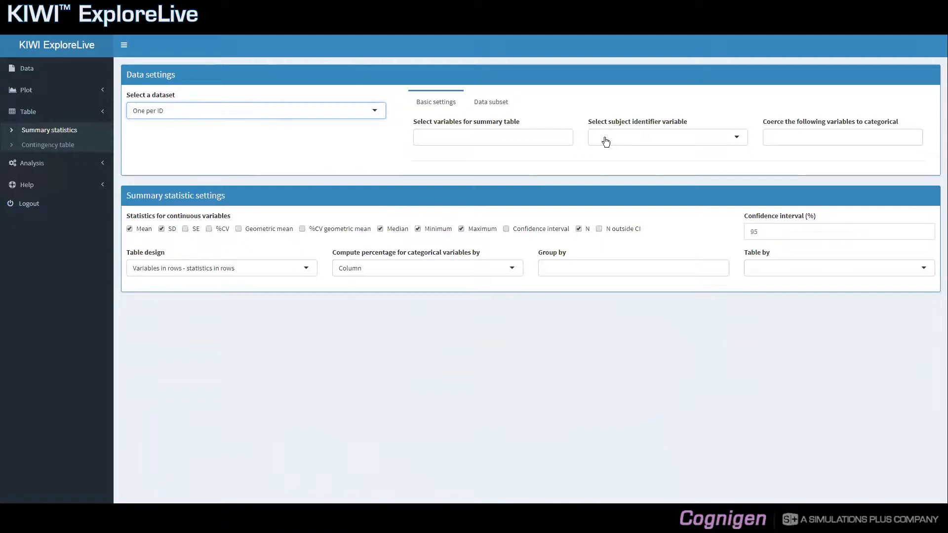
# - Select age, wtkg and dose as the variables for the summary table
pyautogui.click(553, 137)
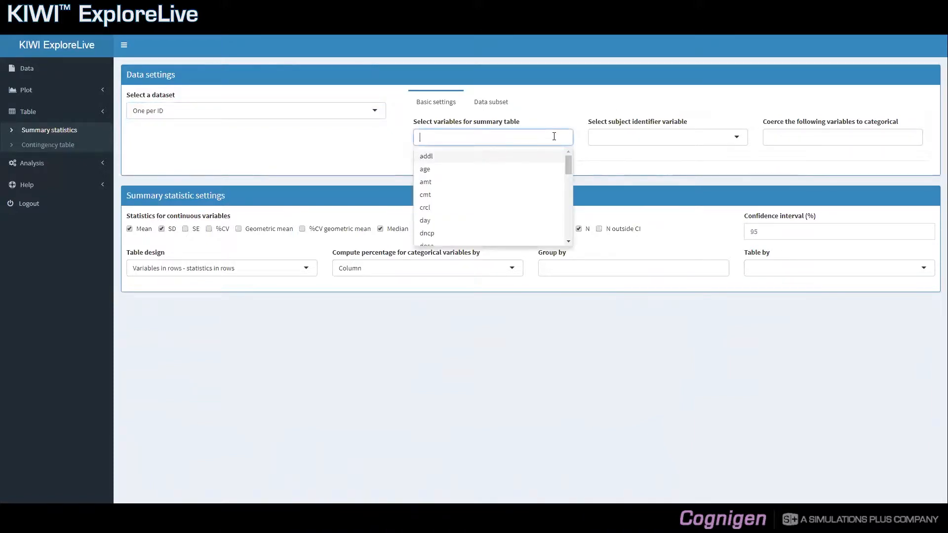
pyautogui.write('age')
pyautogui.press('Return')
pyautogui.write('wtkg')
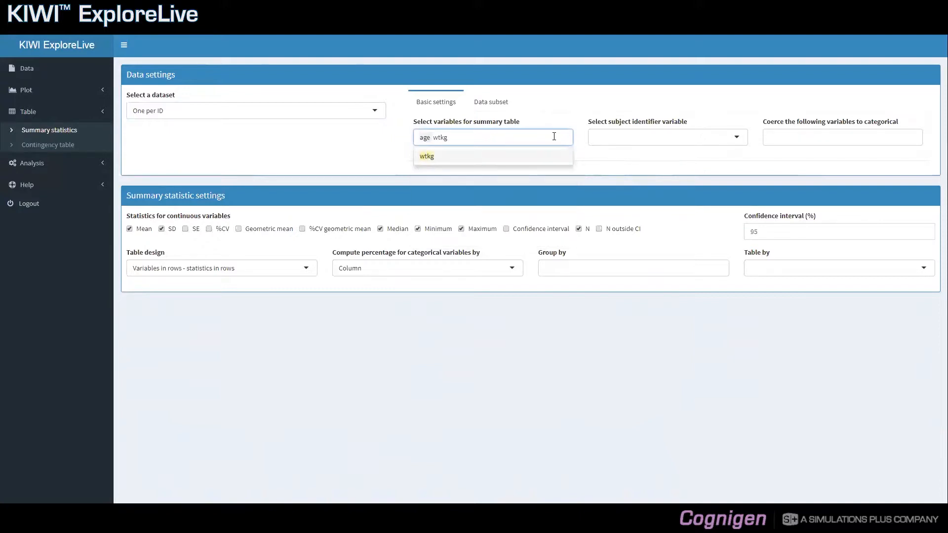
pyautogui.press('Return')
pyautogui.write('dose')
pyautogui.press('Return')
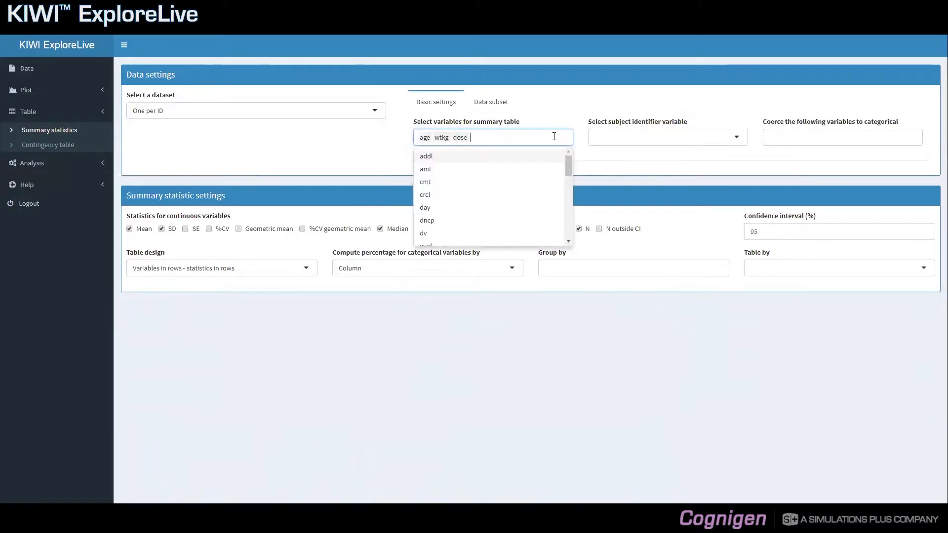
# - Coerce the dose variable to categorical
pyautogui.click(770, 137)
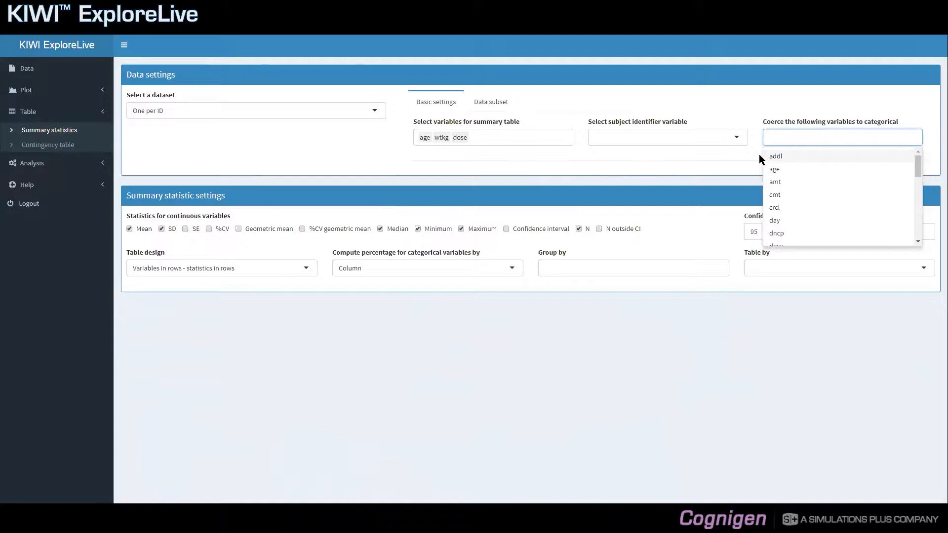
pyautogui.write('dose')
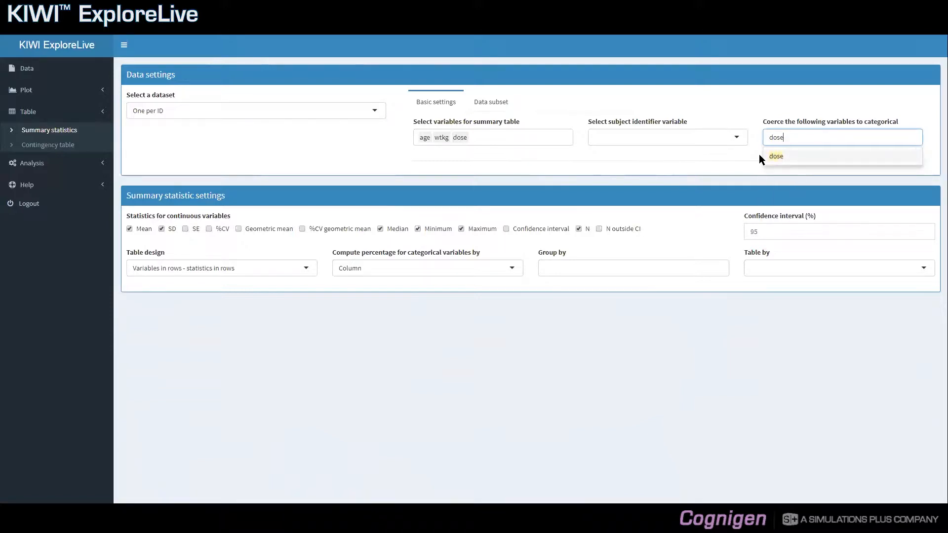
pyautogui.press('Return')
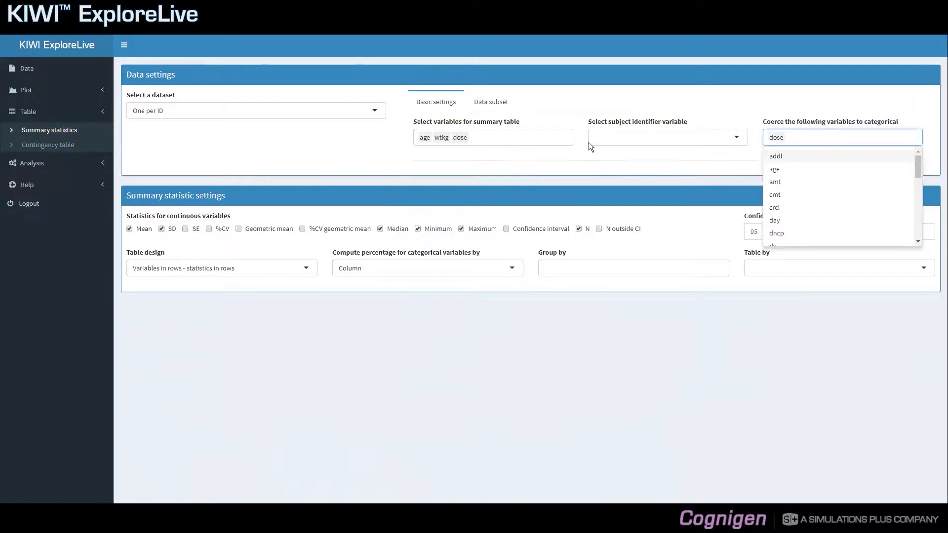
# - Add sexfc to the variables for the summary table
pyautogui.click(547, 140)
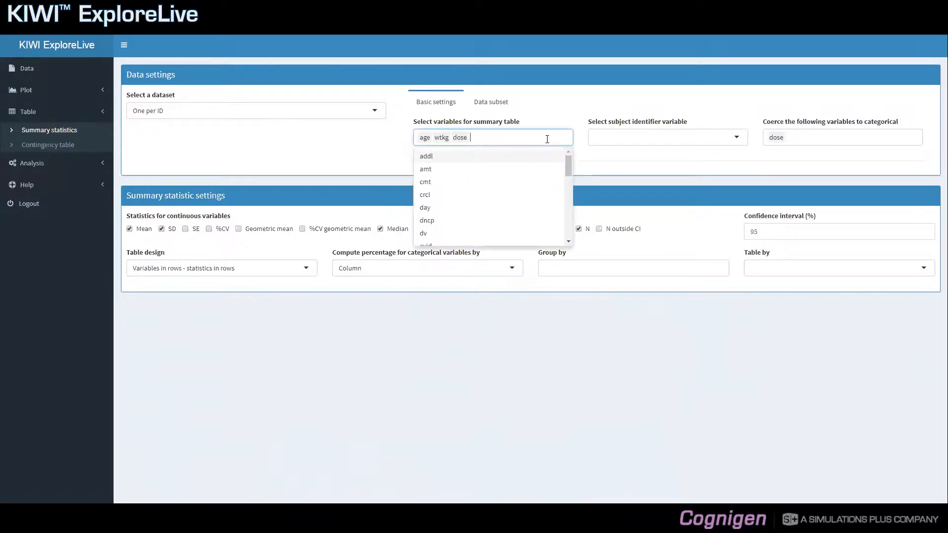
pyautogui.write('s')
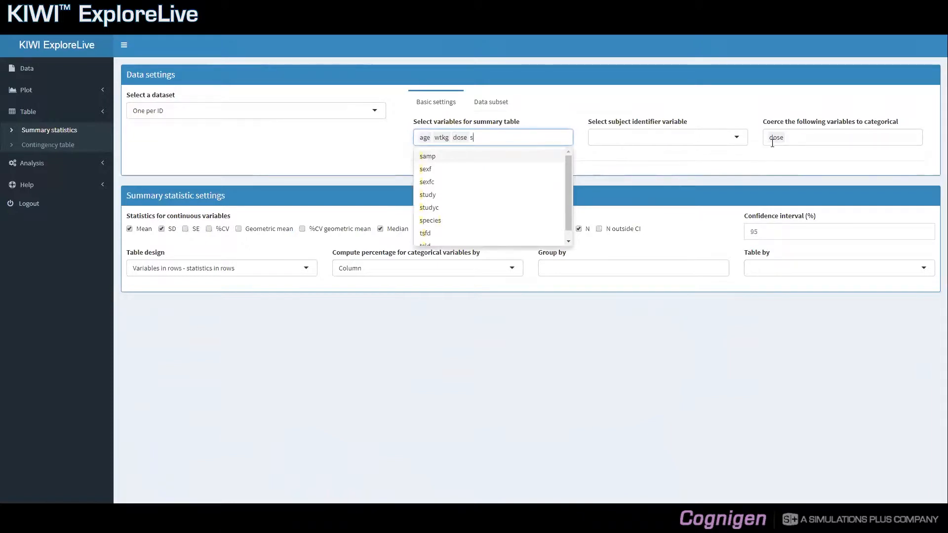
pyautogui.click(788, 139)
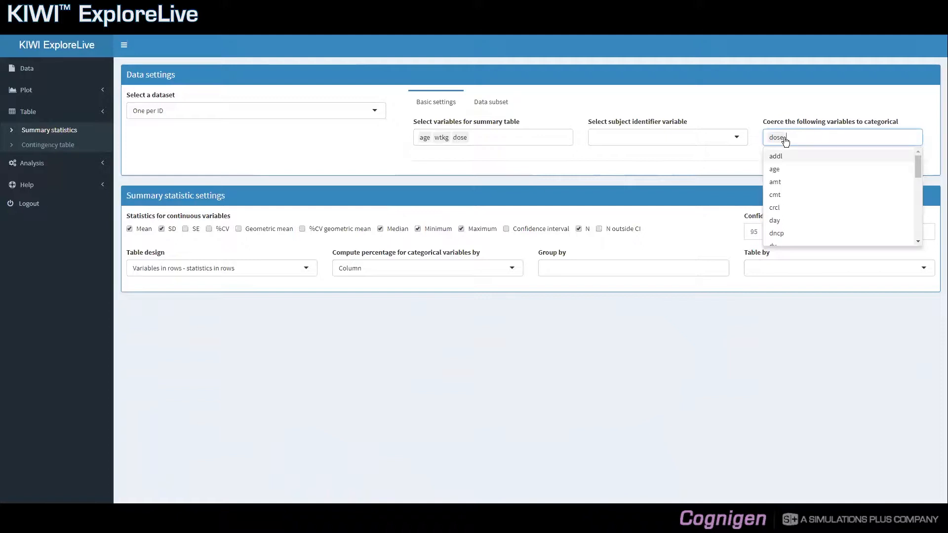
pyautogui.click(546, 134)
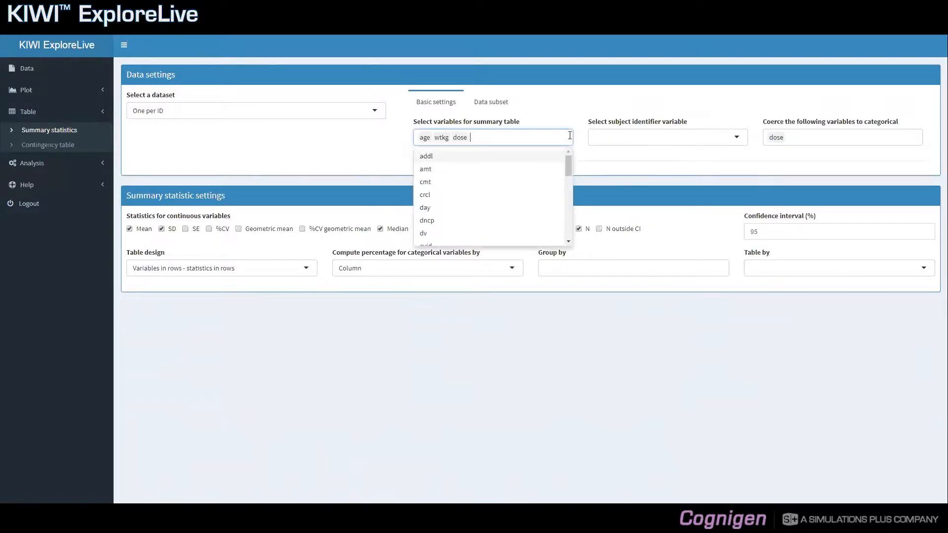
pyautogui.write('sexf')
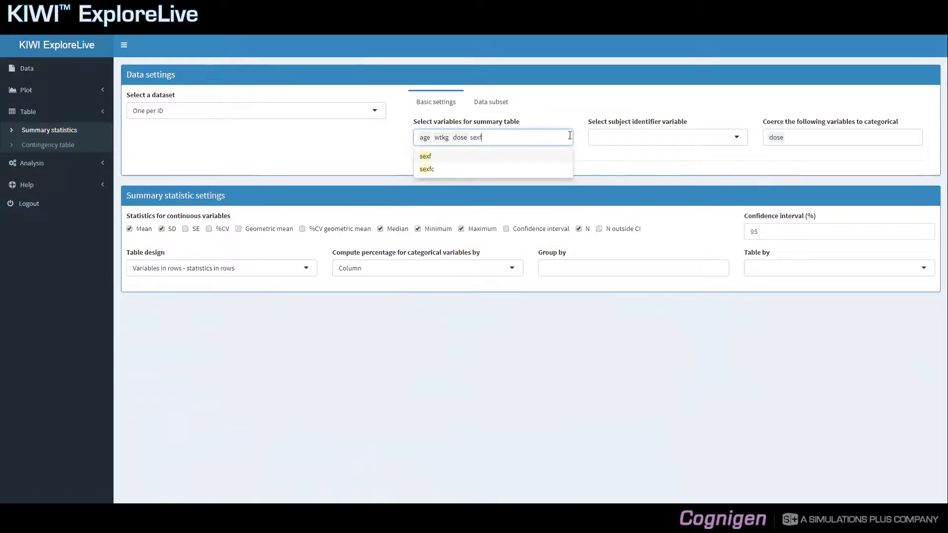
pyautogui.write('c')
pyautogui.press('Return')
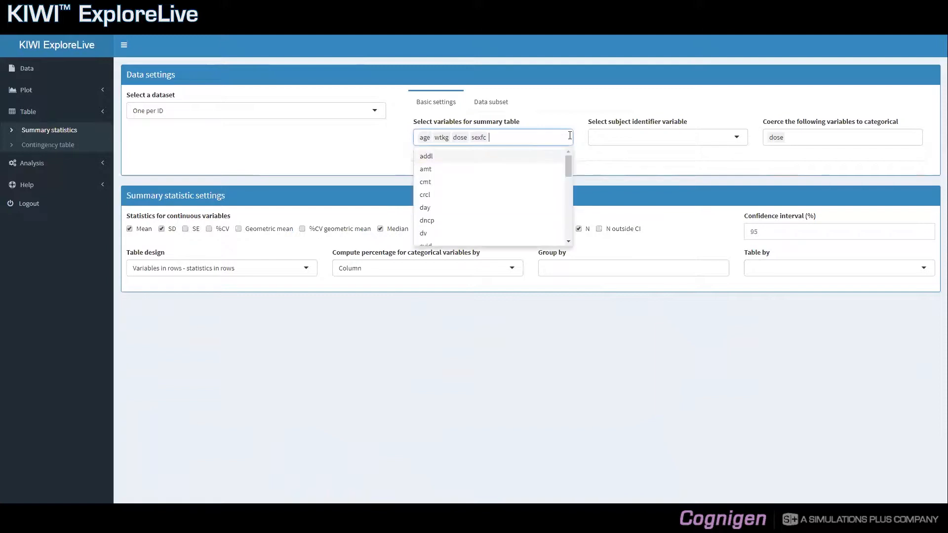
# - Set id as the subject identifier variable and review the resulting summary table
pyautogui.click(613, 141)
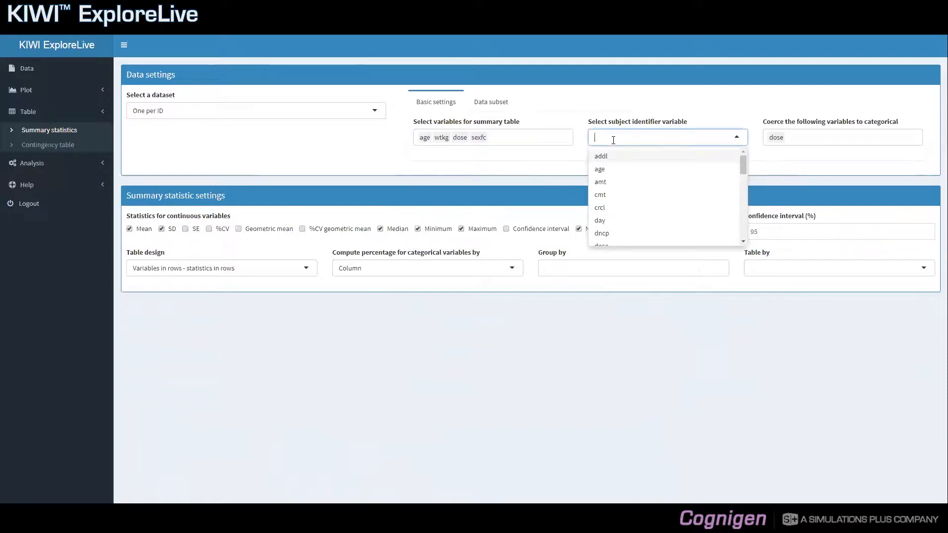
pyautogui.write('id')
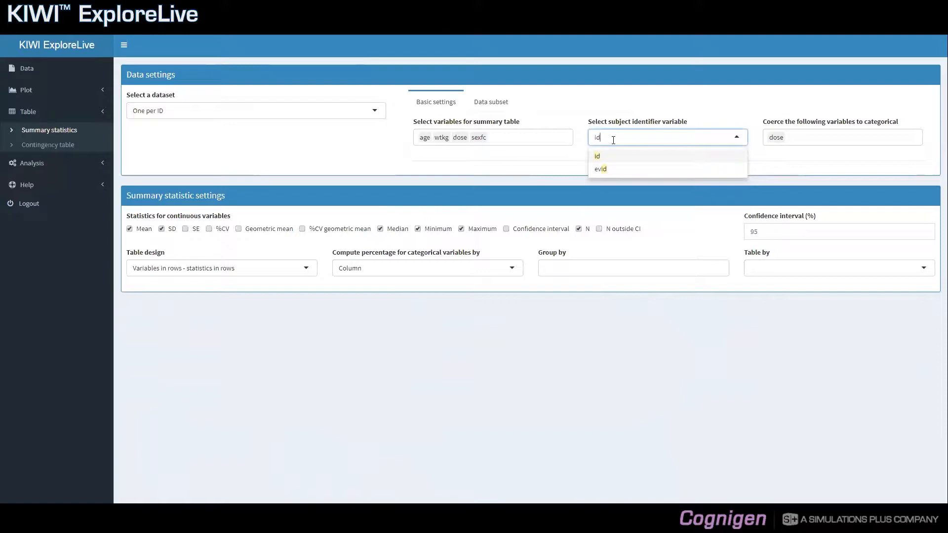
pyautogui.press('Return')
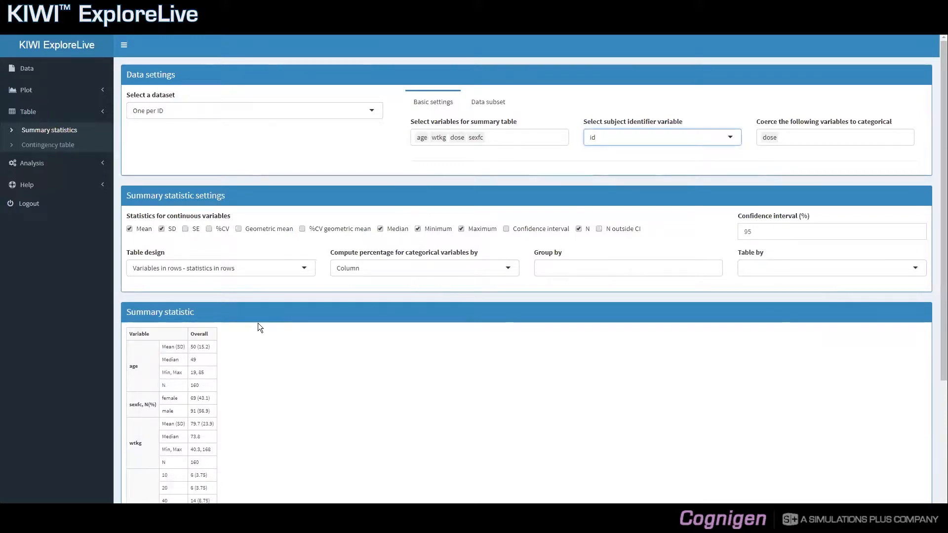
pyautogui.scroll(-1, 258, 323)
pyautogui.scroll(-1, 258, 322)
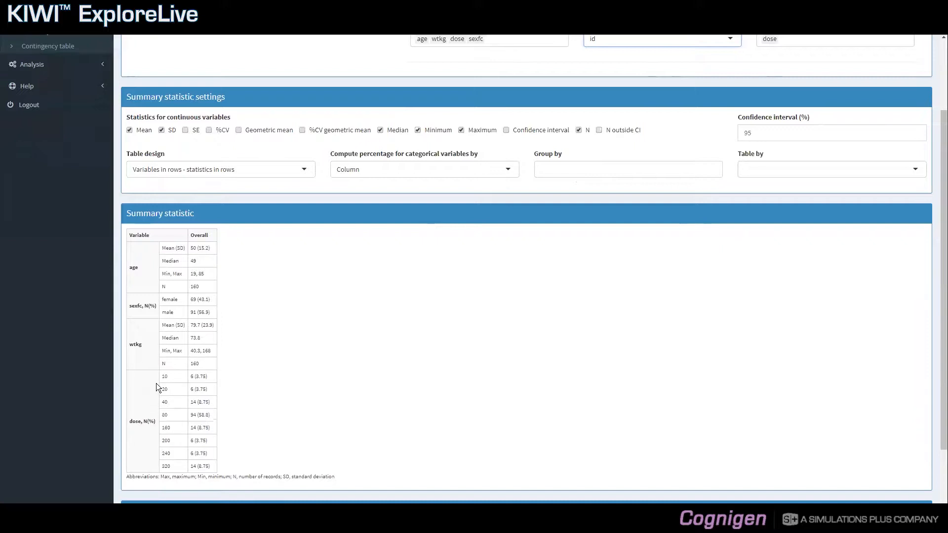
# - Try the geometric mean, %CV geometric mean and %CV statistics for continuous variables, clearing each one again
pyautogui.scroll(1, 155, 380)
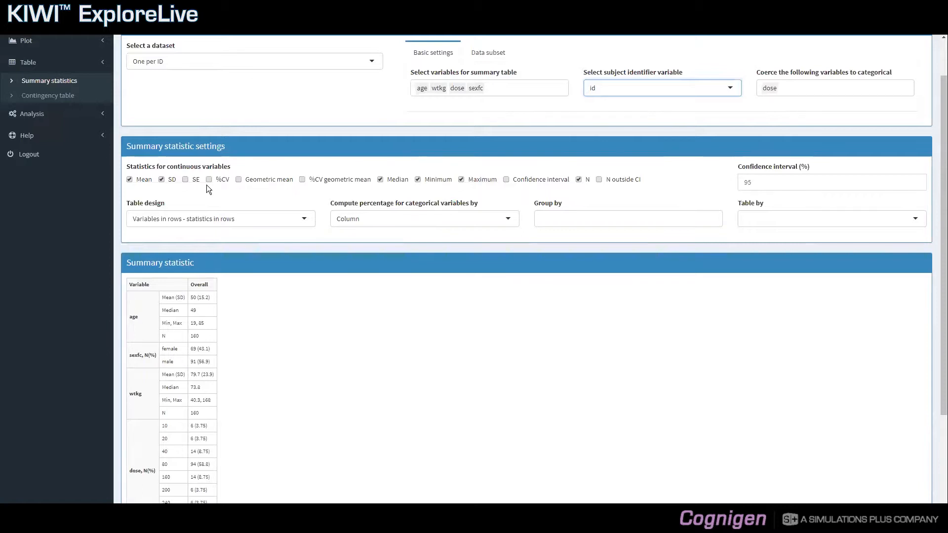
pyautogui.click(239, 179)
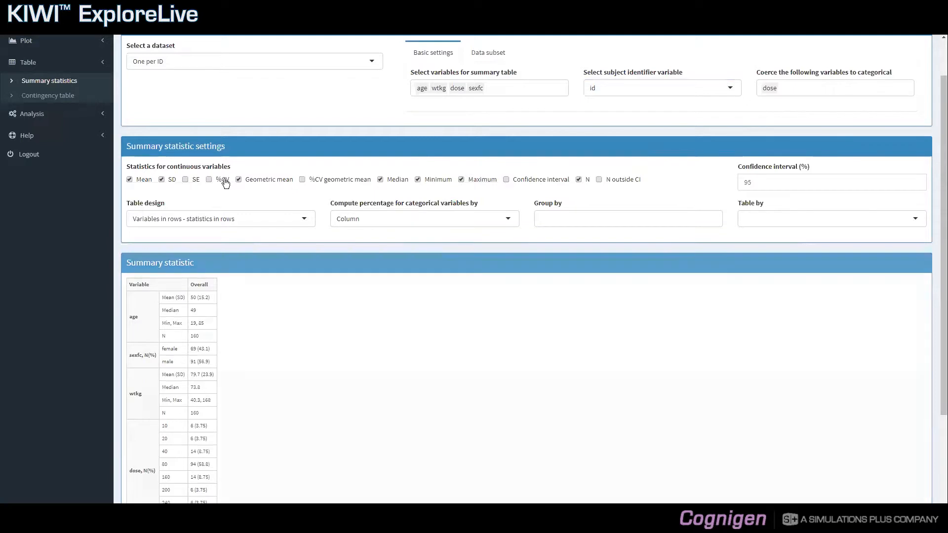
pyautogui.click(303, 179)
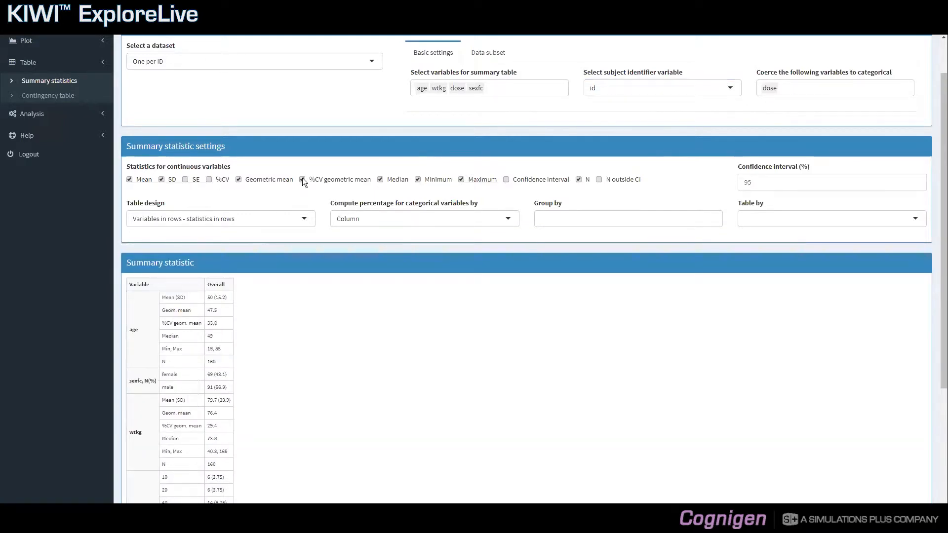
pyautogui.click(302, 179)
pyautogui.click(209, 180)
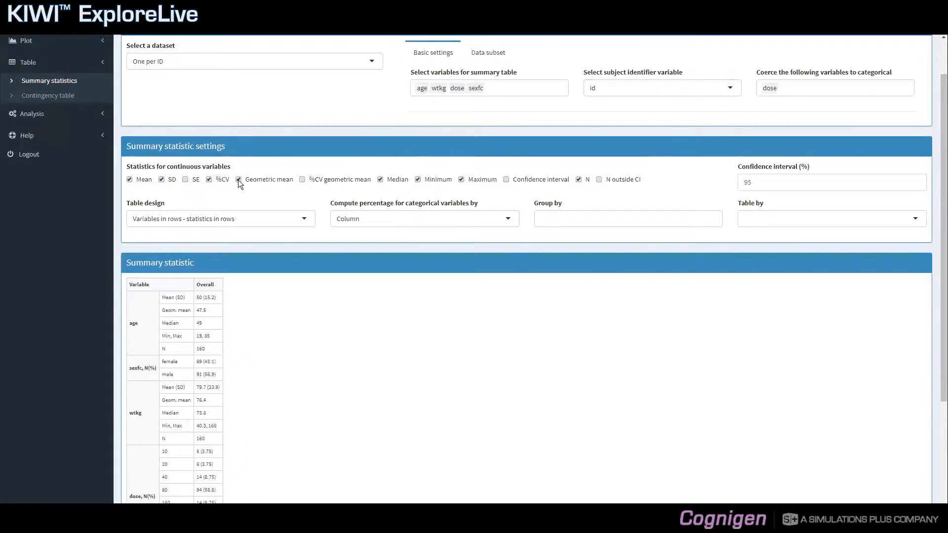
pyautogui.click(237, 179)
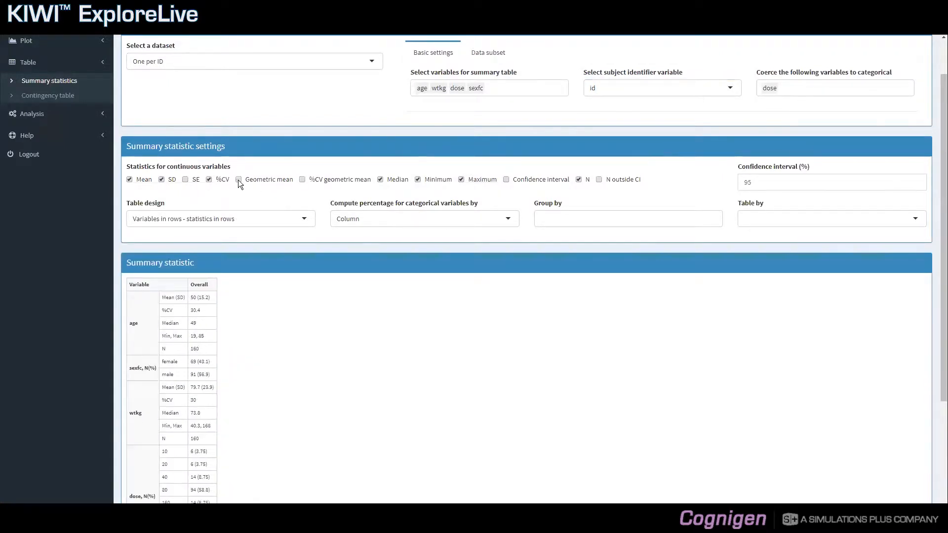
pyautogui.click(209, 180)
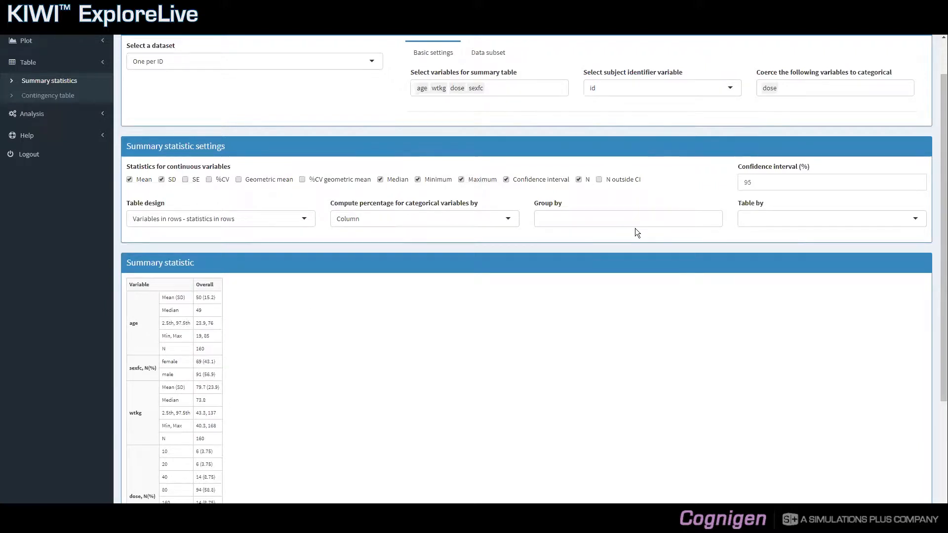
# - Include the confidence interval statistic at 90% and try out N outside CI, leaving that one cleared
pyautogui.click(787, 183)
pyautogui.press('BackSpace')
pyautogui.write('0')
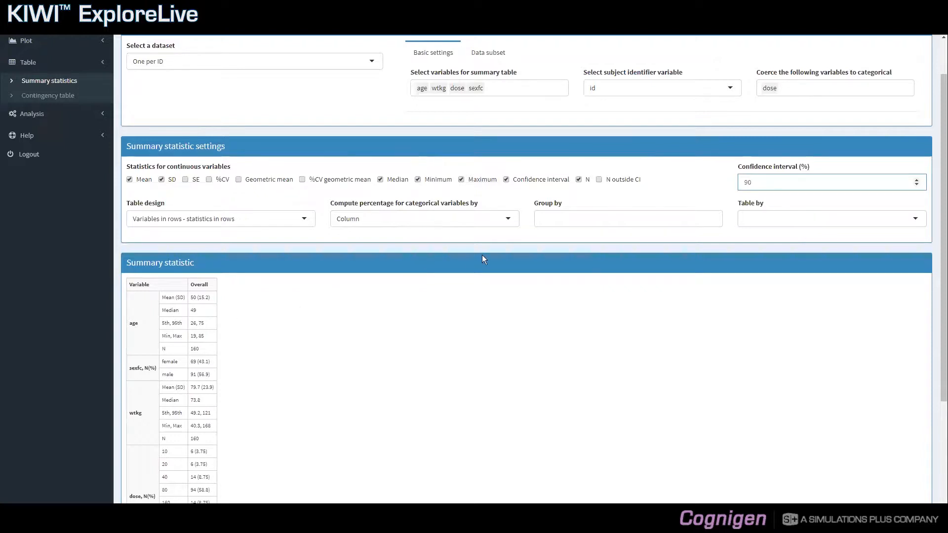
pyautogui.click(598, 182)
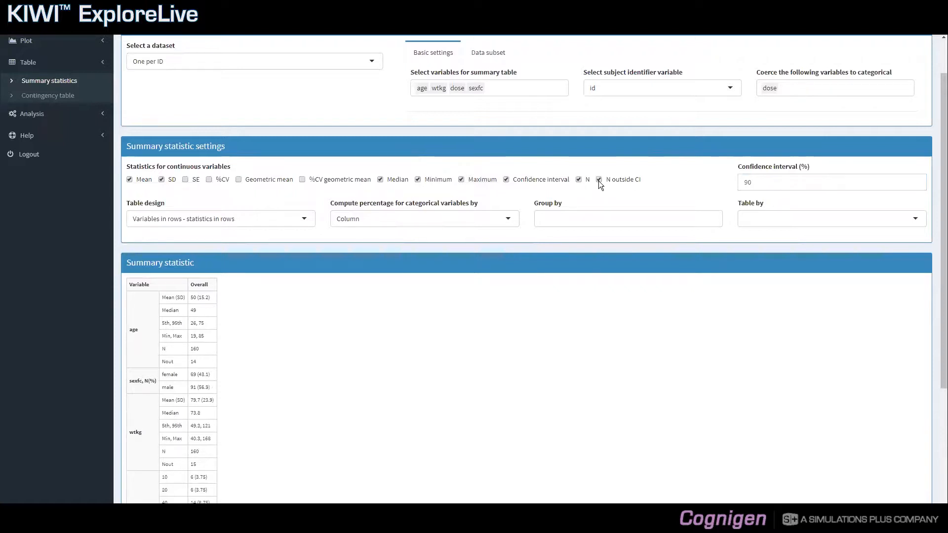
pyautogui.click(598, 181)
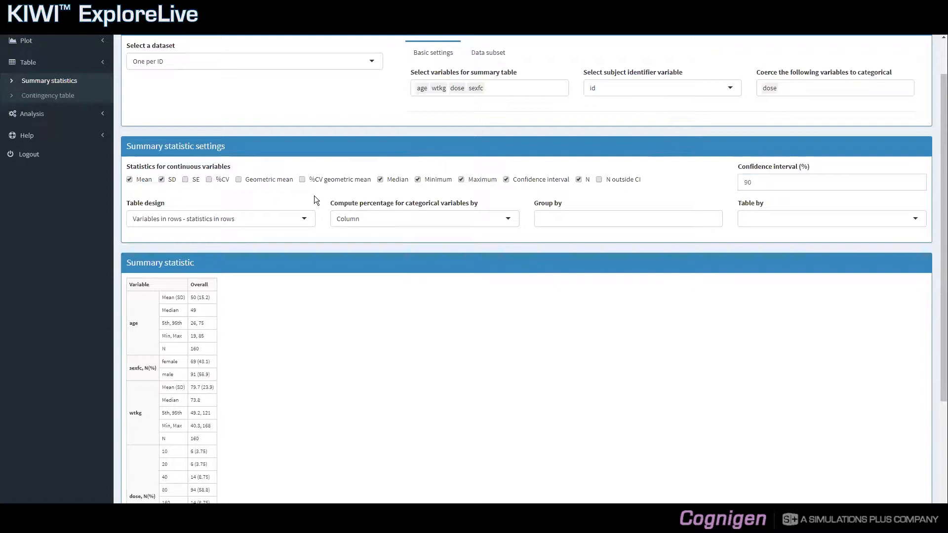
# - Set the table design to "Variables in rows - statistics in columns"
pyautogui.click(306, 220)
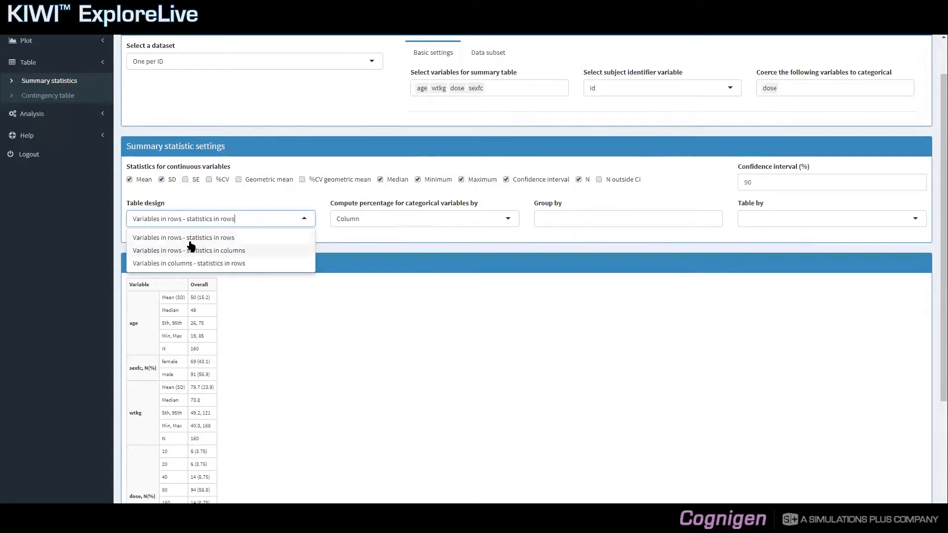
pyautogui.click(224, 277)
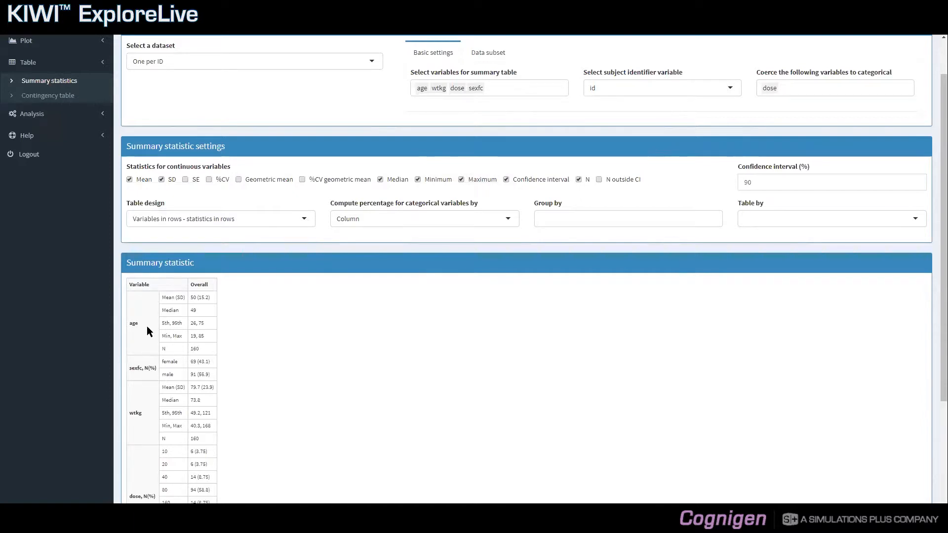
pyautogui.click(210, 221)
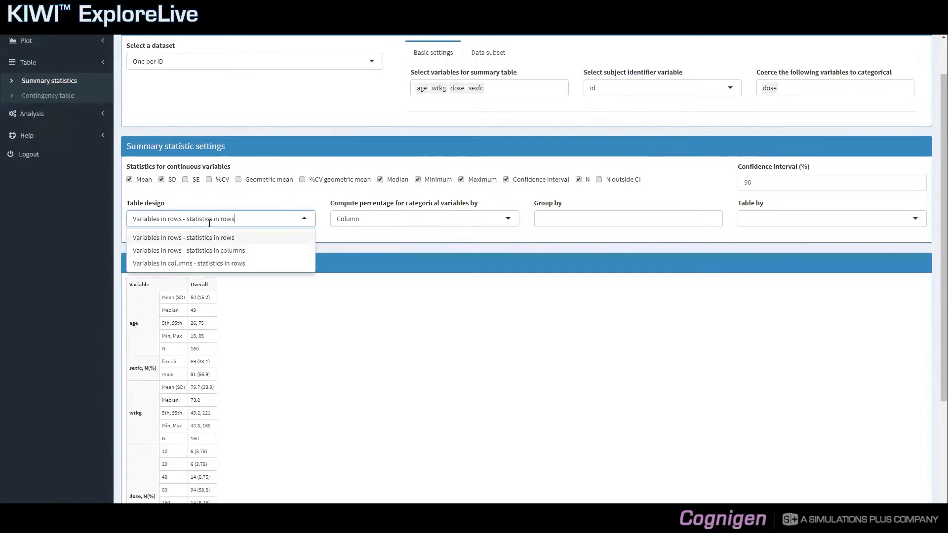
pyautogui.click(209, 251)
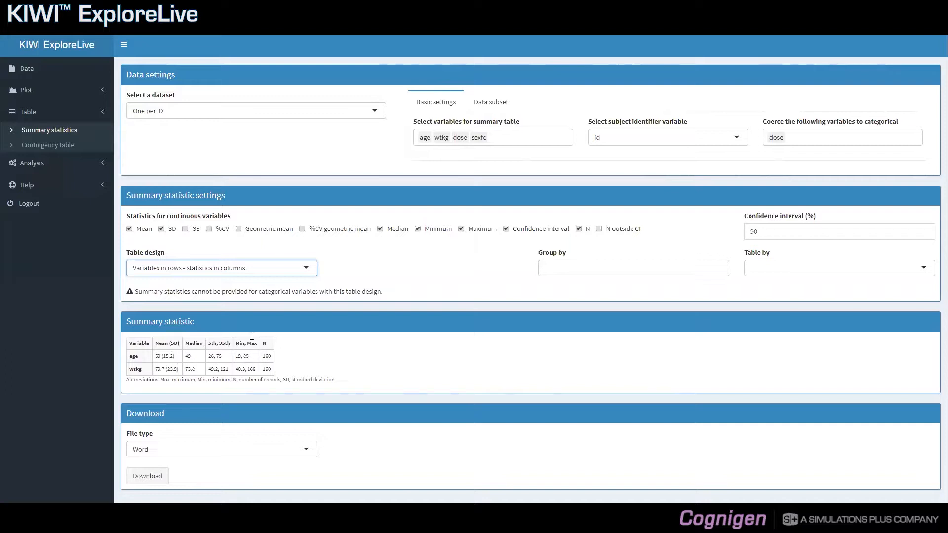
# - Set the table design to "Variables in columns - statistics in rows"
pyautogui.click(254, 272)
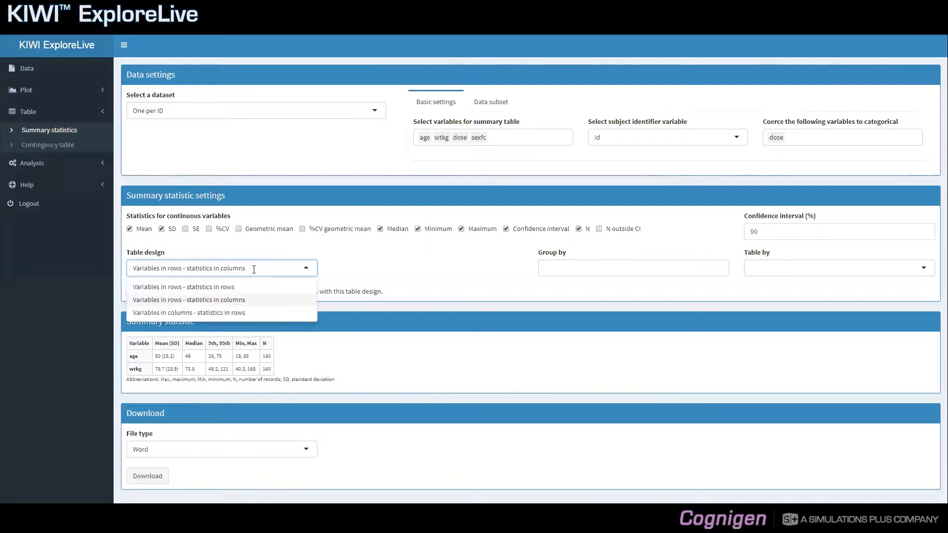
pyautogui.click(296, 311)
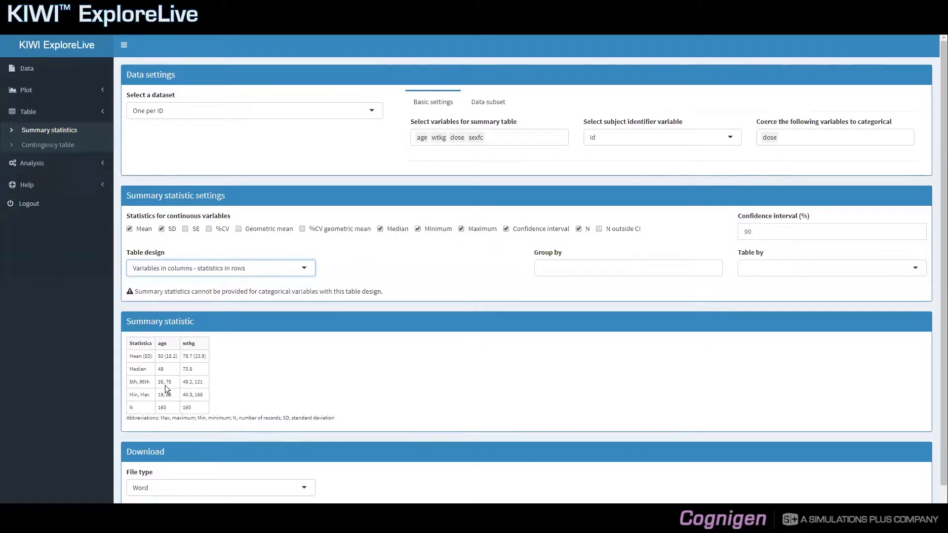
# - Set the table design to "Variables in rows - statistics in rows" and group the summary table by studyc
pyautogui.click(250, 272)
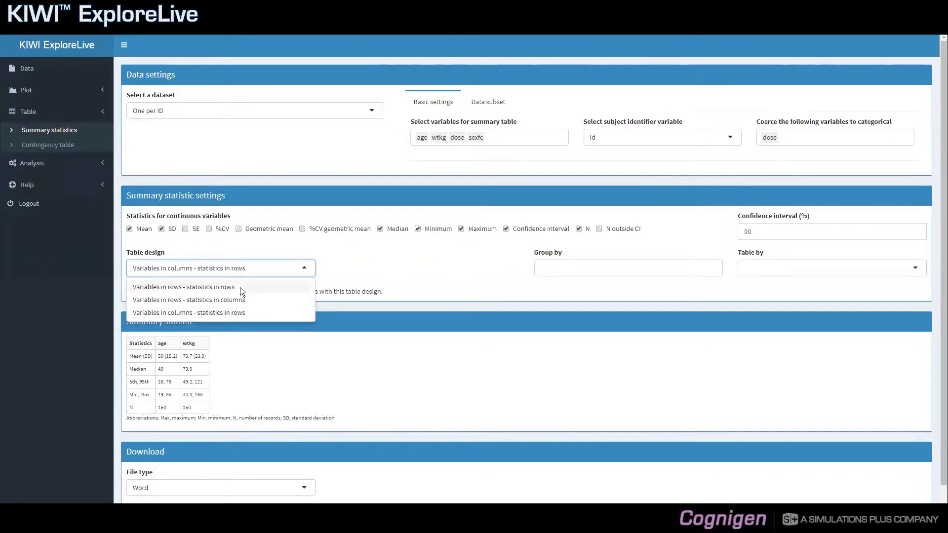
pyautogui.click(240, 288)
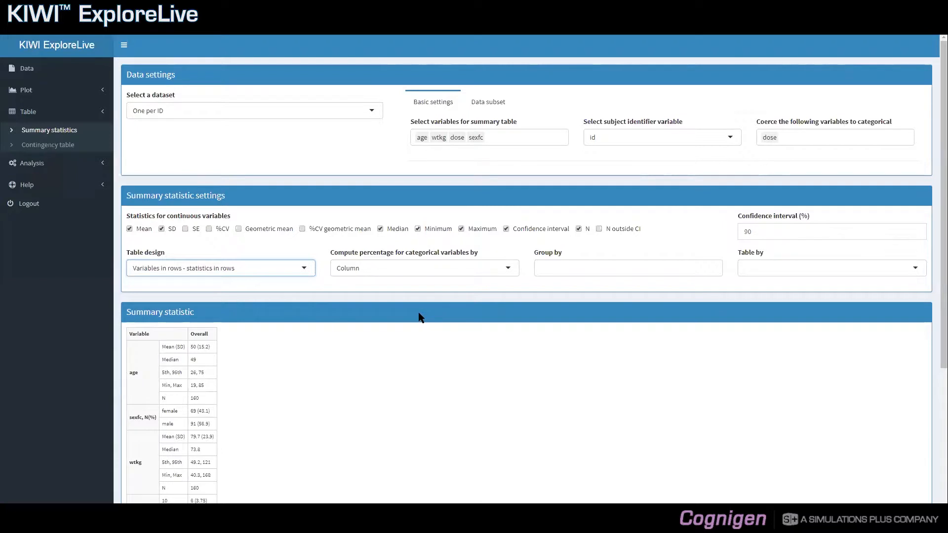
pyautogui.click(549, 270)
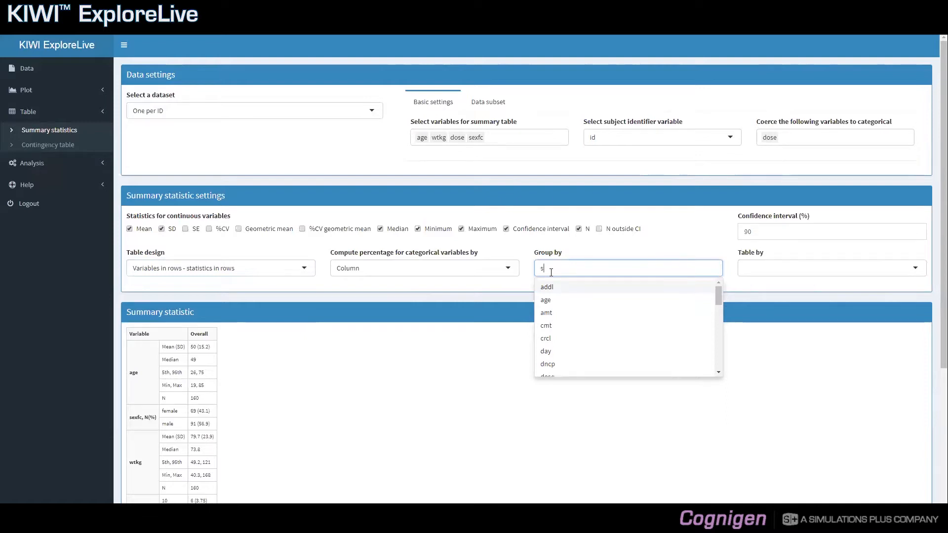
pyautogui.write('tudyc')
pyautogui.press('Return')
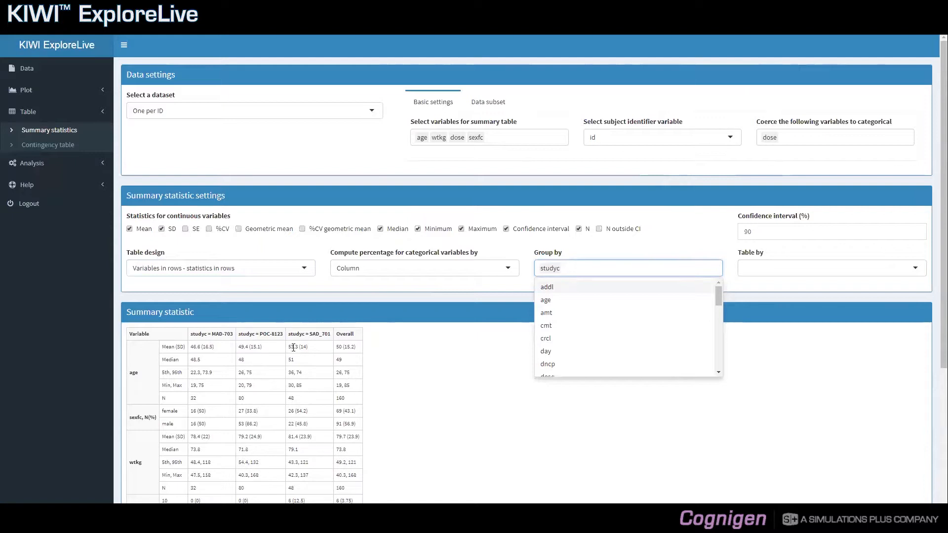
pyautogui.click(331, 326)
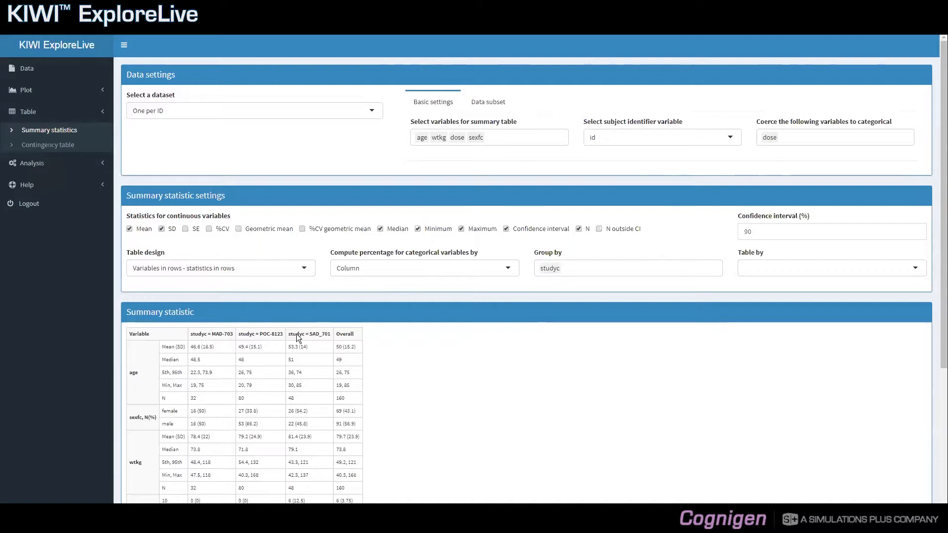
# - Try computing the categorical percentages by Row, and set them back to Column
pyautogui.click(363, 277)
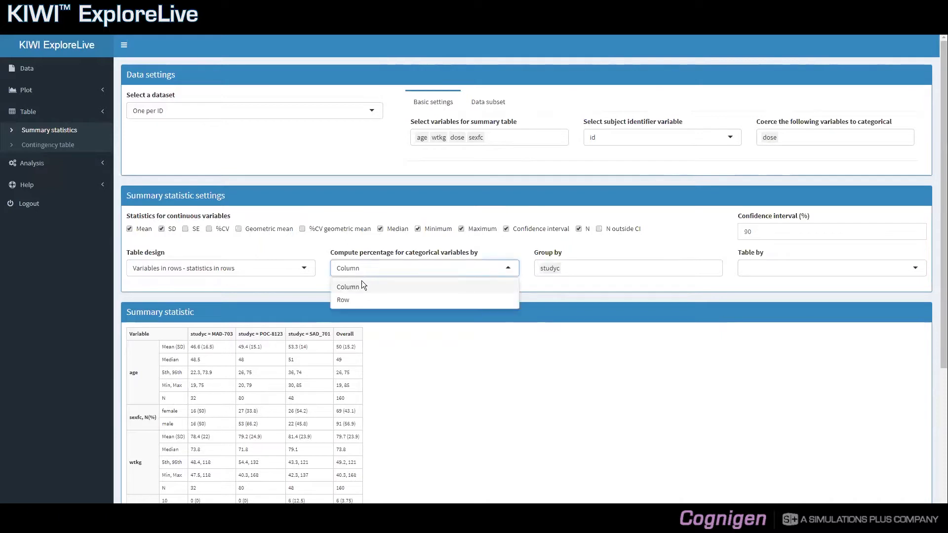
pyautogui.click(360, 299)
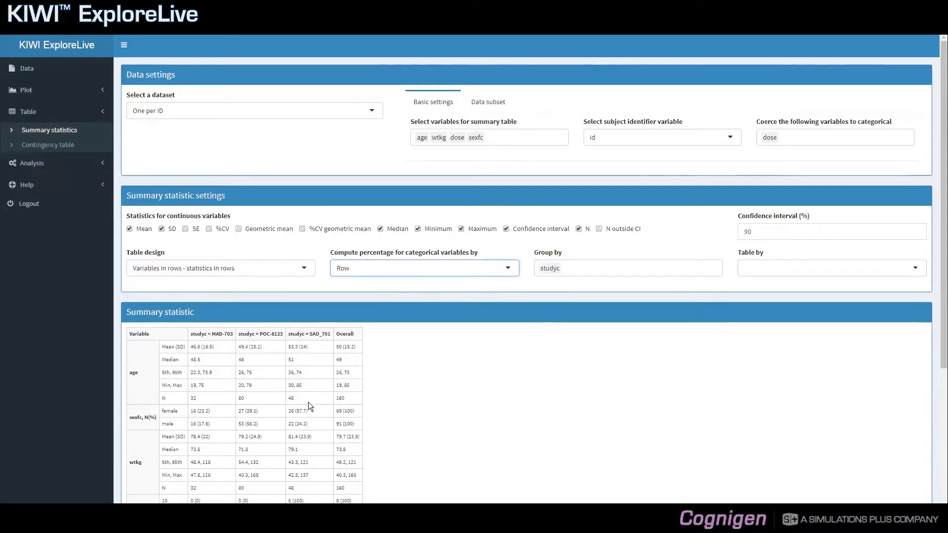
pyautogui.click(362, 269)
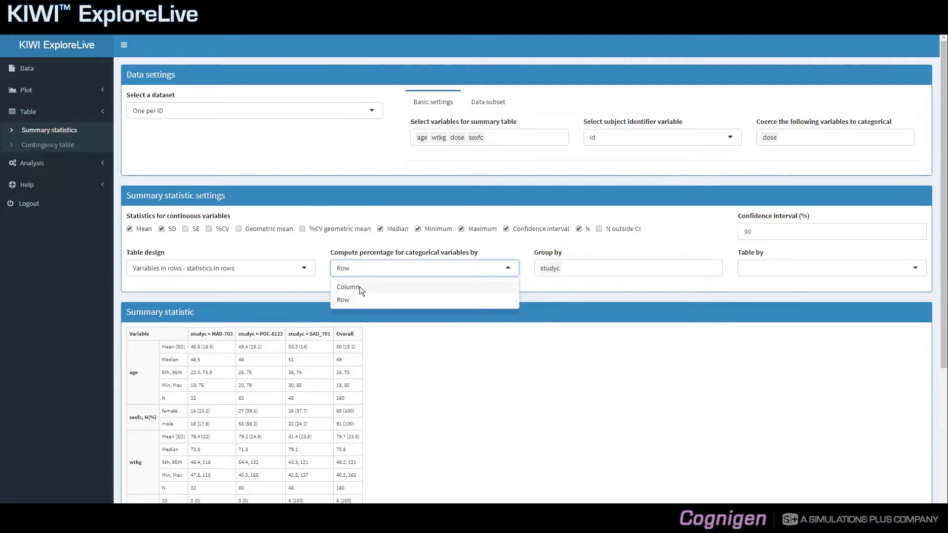
pyautogui.click(359, 286)
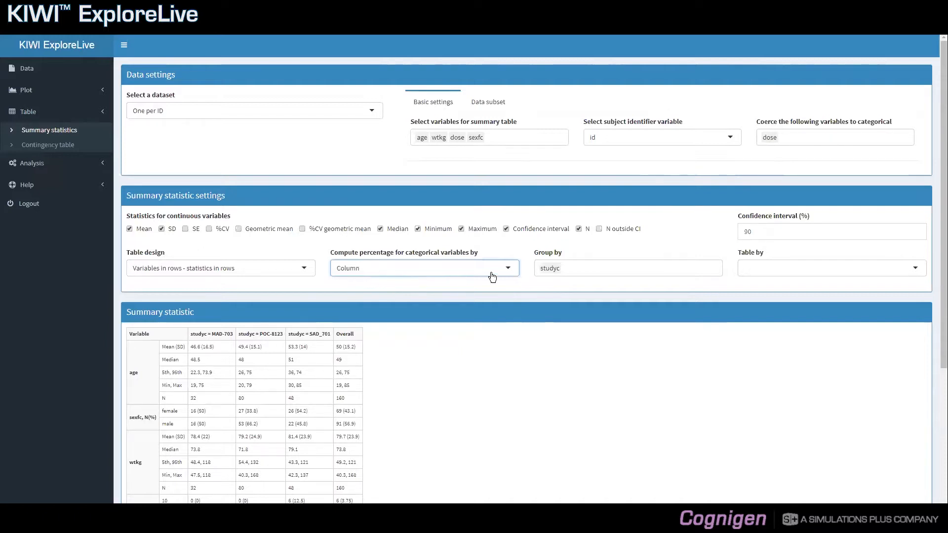
# - Add dose as a second grouping variable after studyc and review the full summary table
pyautogui.click(571, 268)
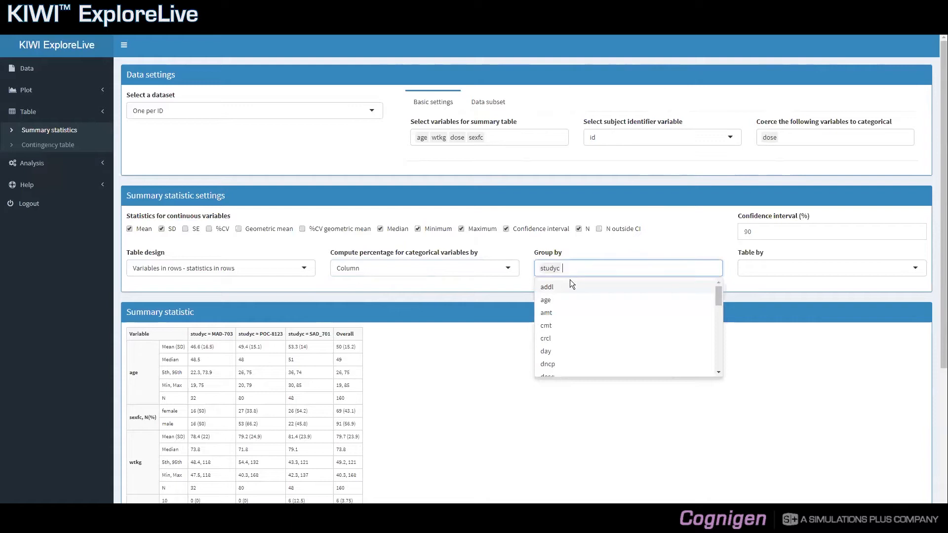
pyautogui.write('dose')
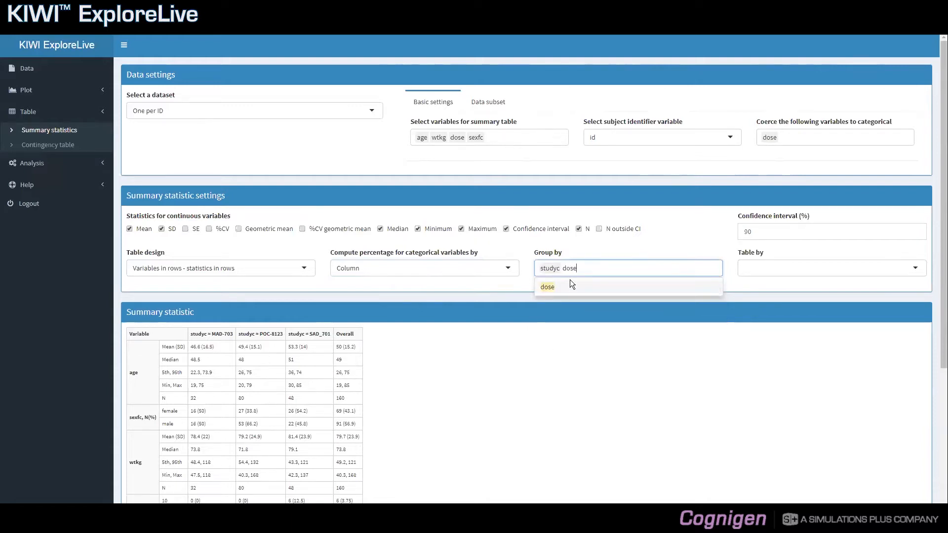
pyautogui.press('Return')
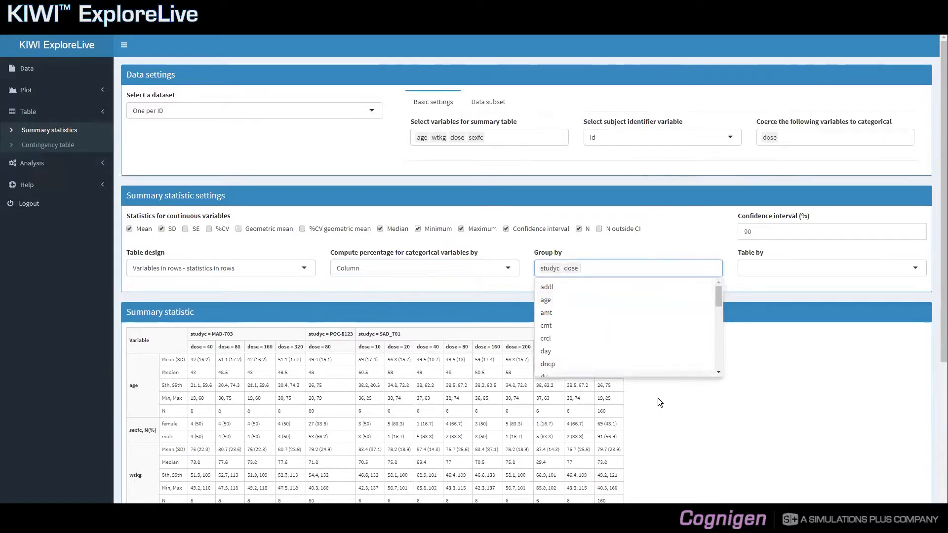
pyautogui.click(403, 334)
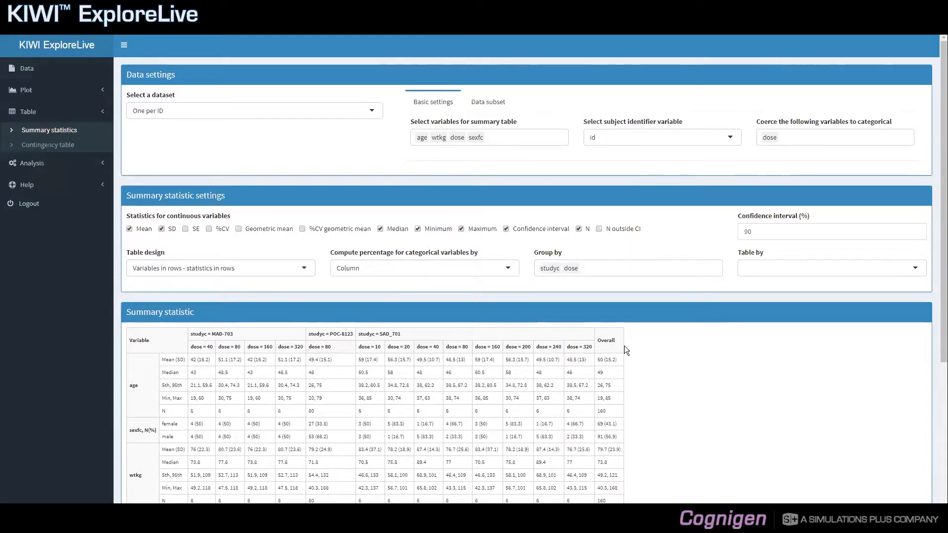
pyautogui.scroll(-1, 624, 346)
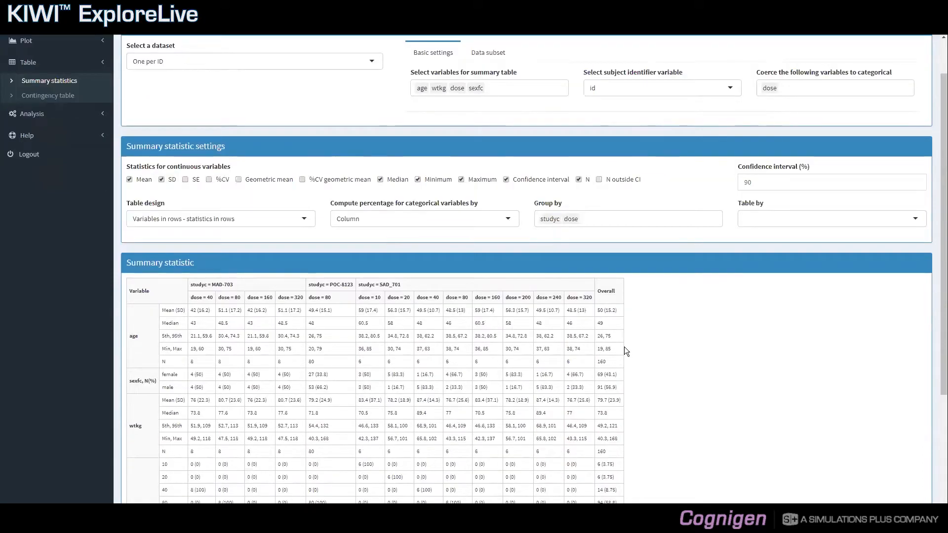
pyautogui.scroll(-2, 624, 346)
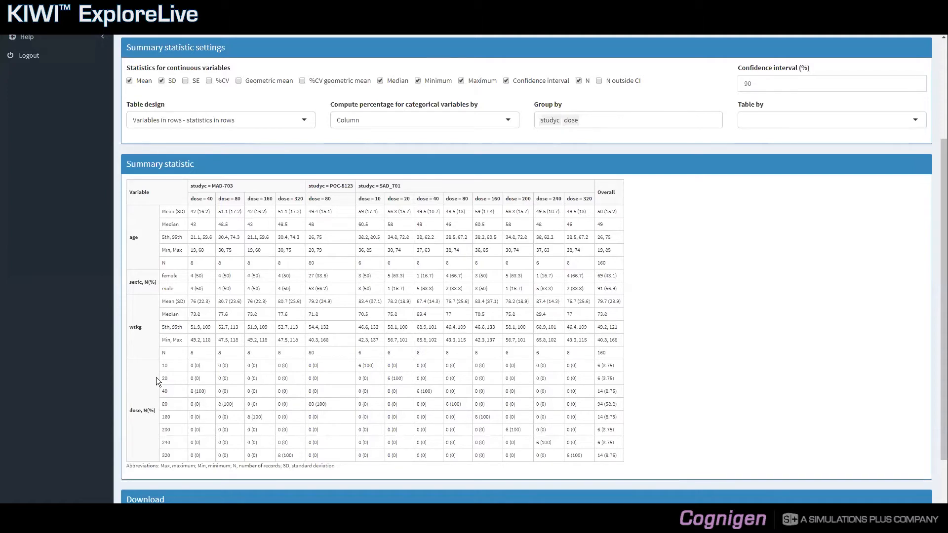
pyautogui.scroll(1, 156, 377)
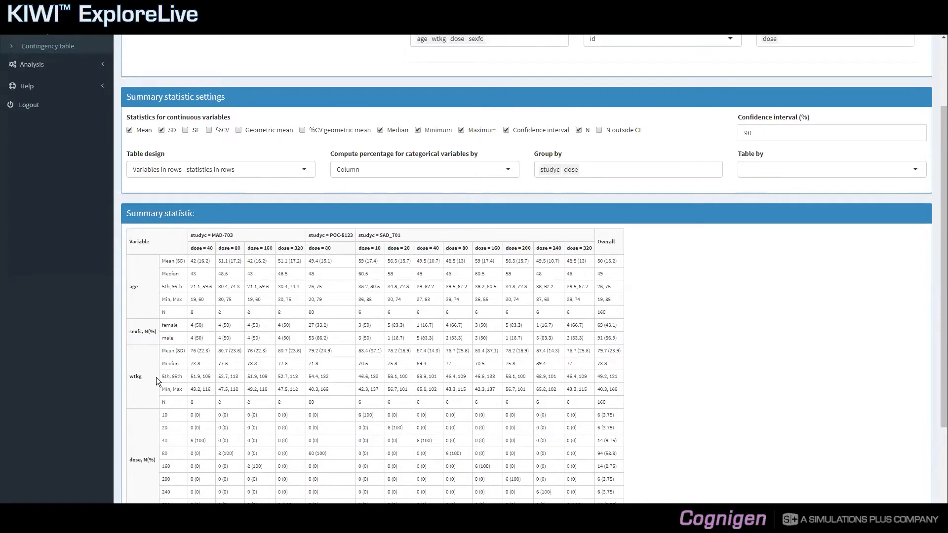
# - Remove dose from the grouping variables, leaving only studyc
pyautogui.click(588, 168)
pyautogui.press('BackSpace')
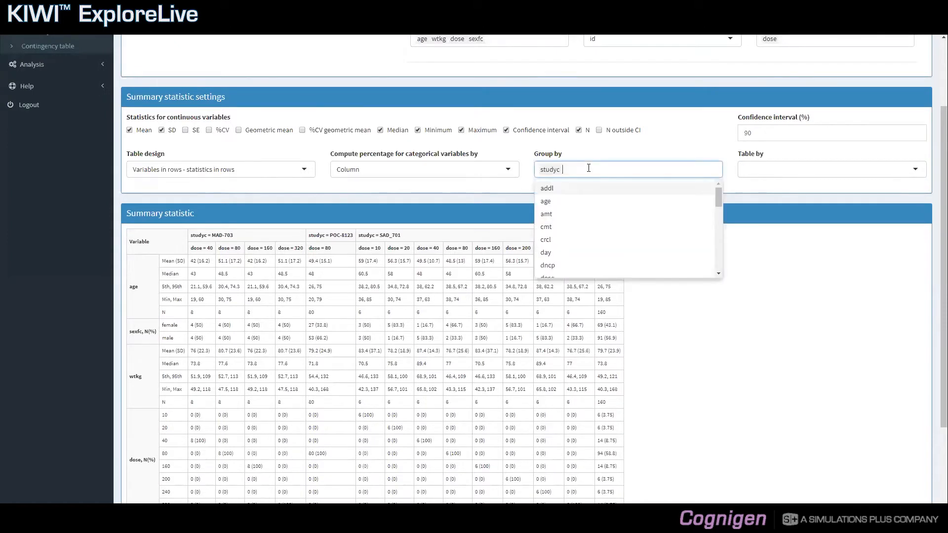
pyautogui.click(612, 340)
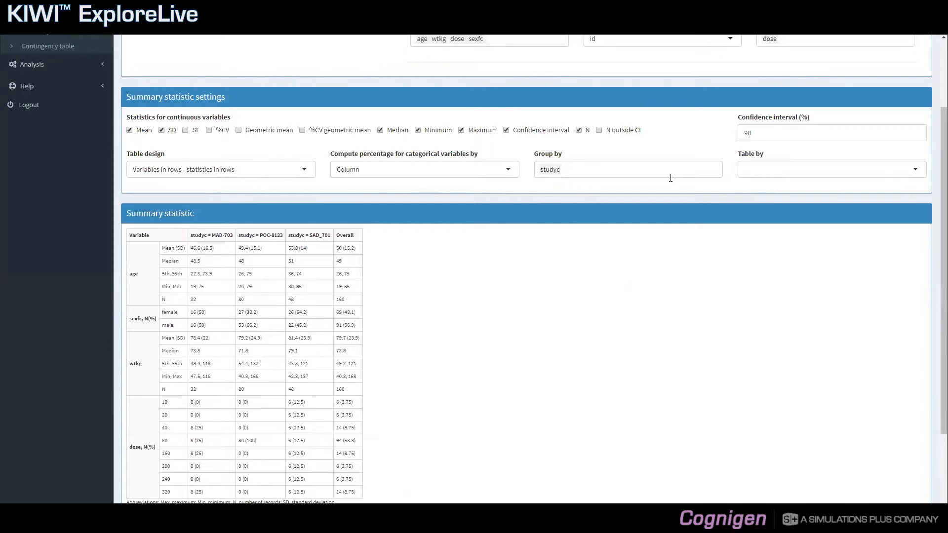
# - Split the summary statistics into separate tables by dose, review the first one and display table 2
pyautogui.click(750, 171)
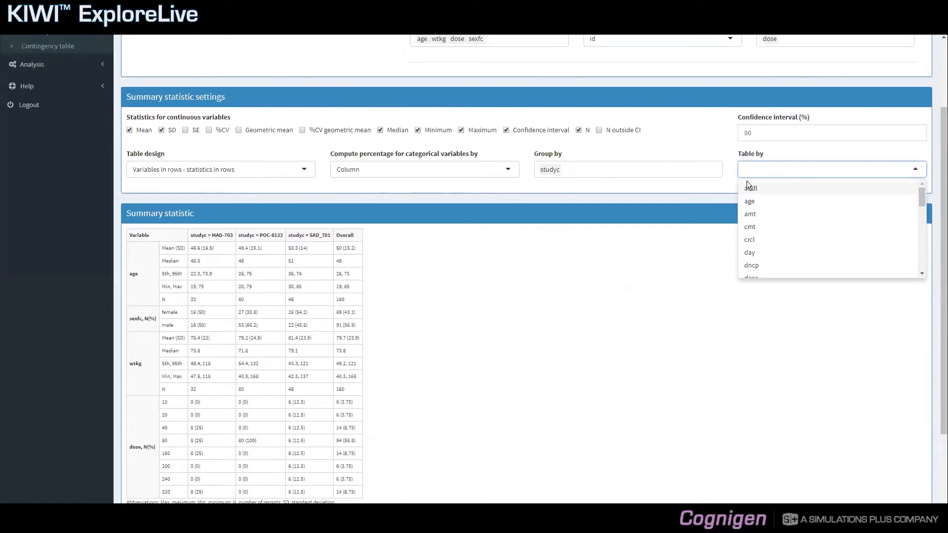
pyautogui.write('dos')
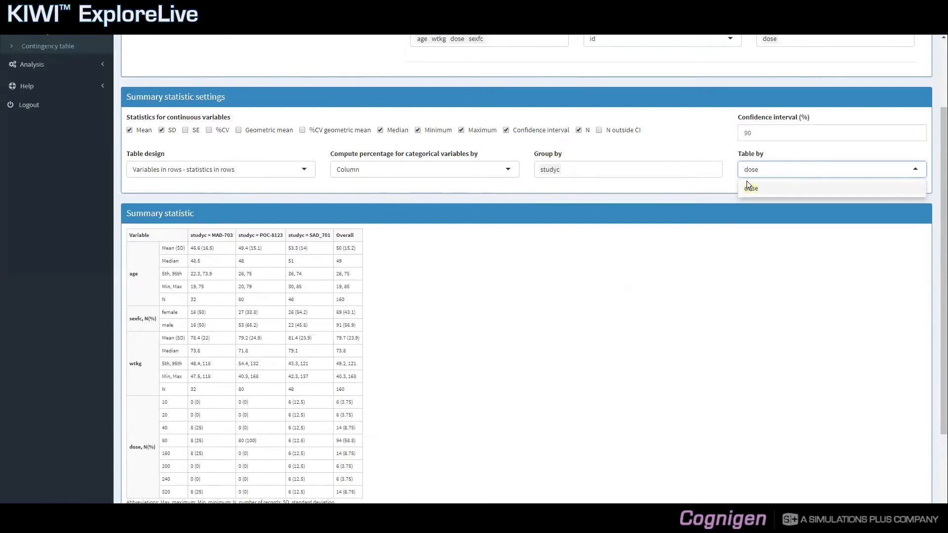
pyautogui.write('e')
pyautogui.press('Return')
pyautogui.scroll(2, 735, 194)
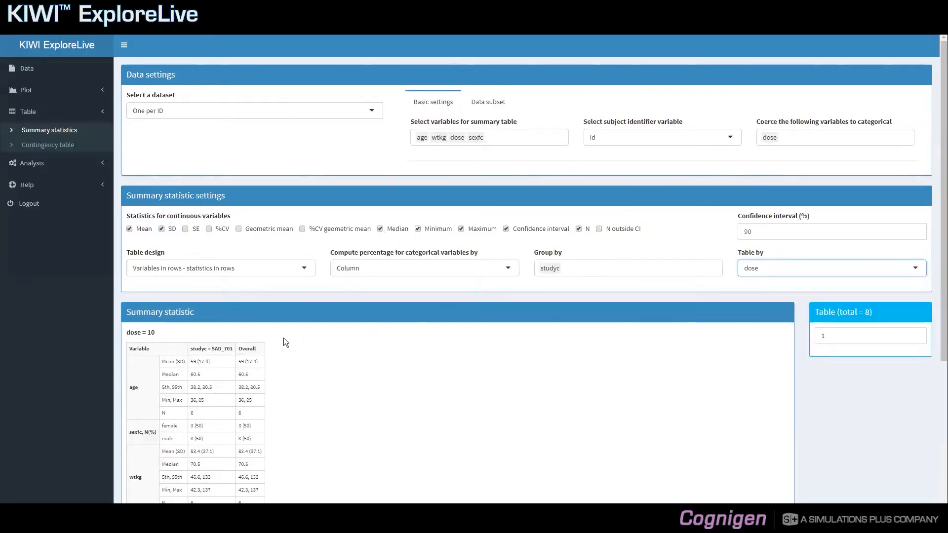
pyautogui.scroll(-1, 283, 338)
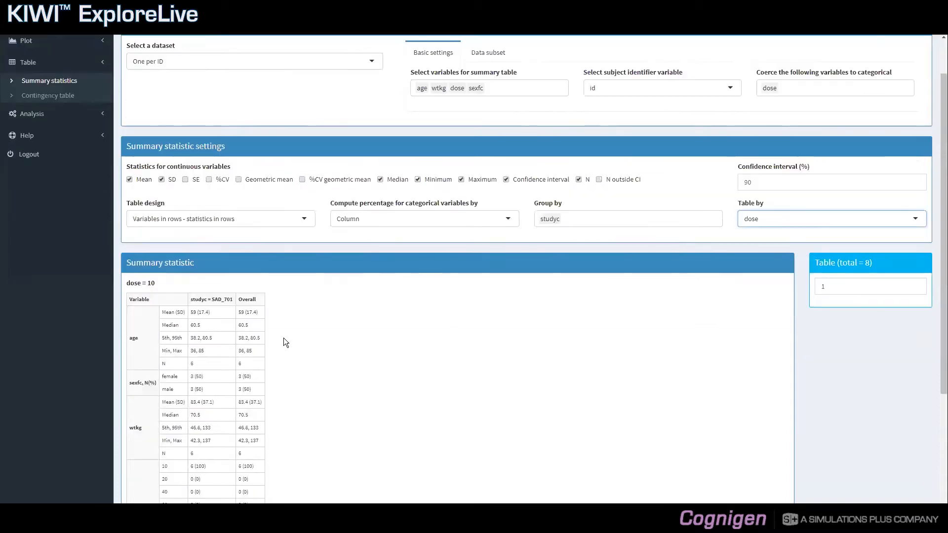
pyautogui.scroll(-1, 284, 338)
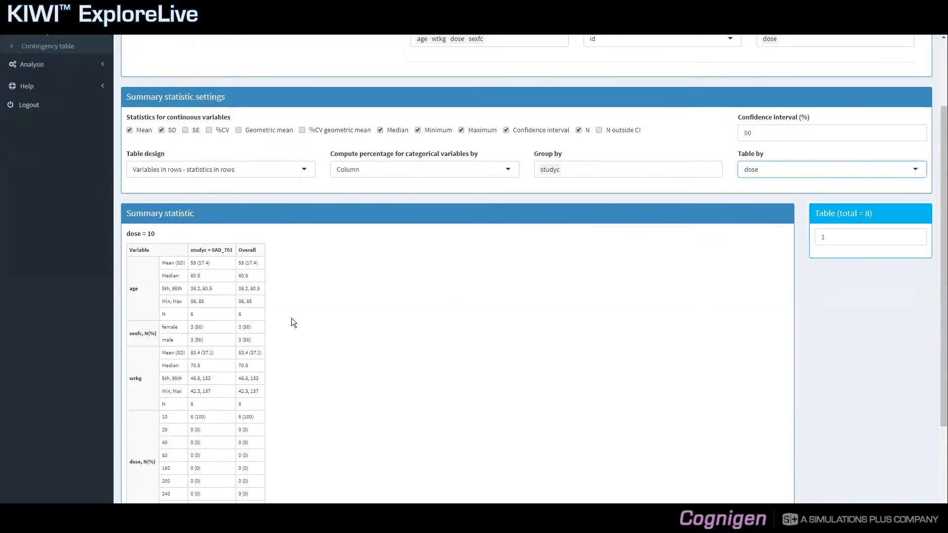
pyautogui.scroll(-1, 207, 262)
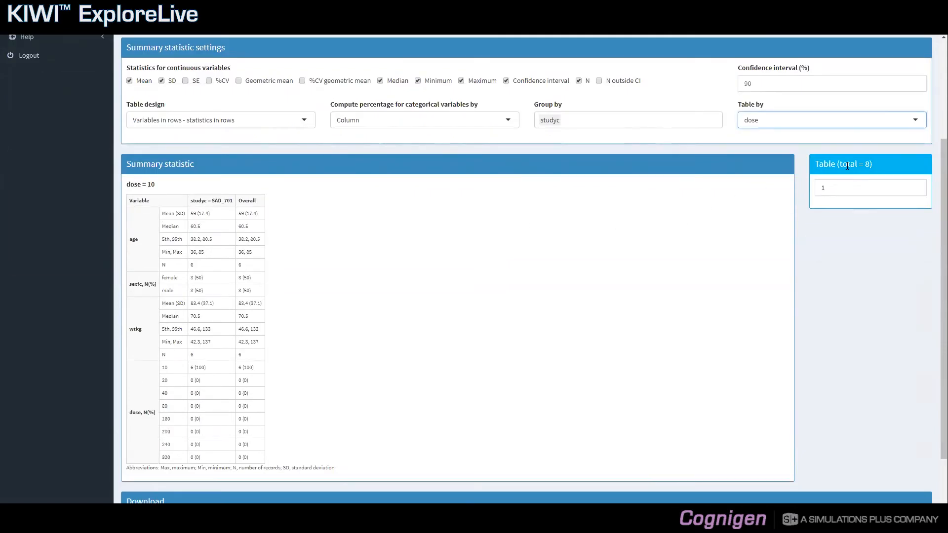
pyautogui.click(845, 182)
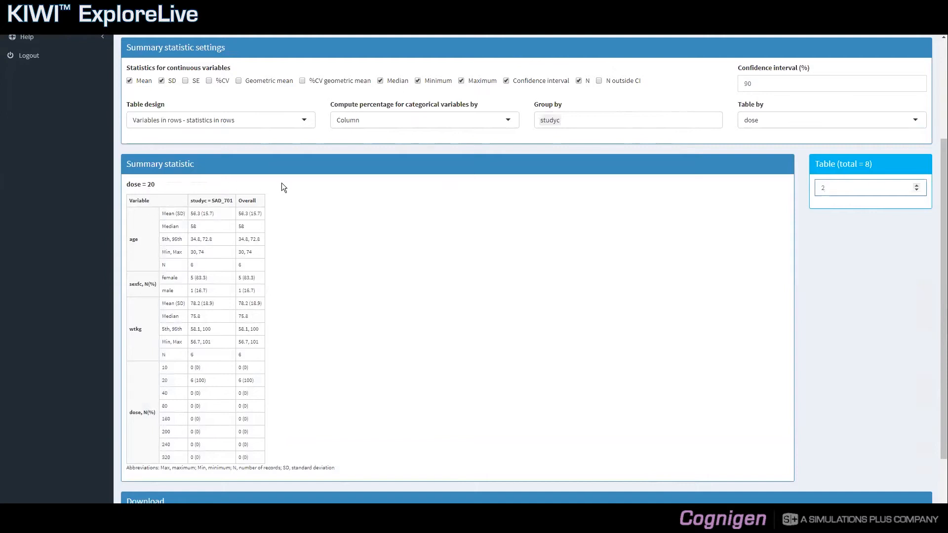
# - Clear the Table by variable so that a single table grouped by studyc is produced
pyautogui.scroll(2, 350, 196)
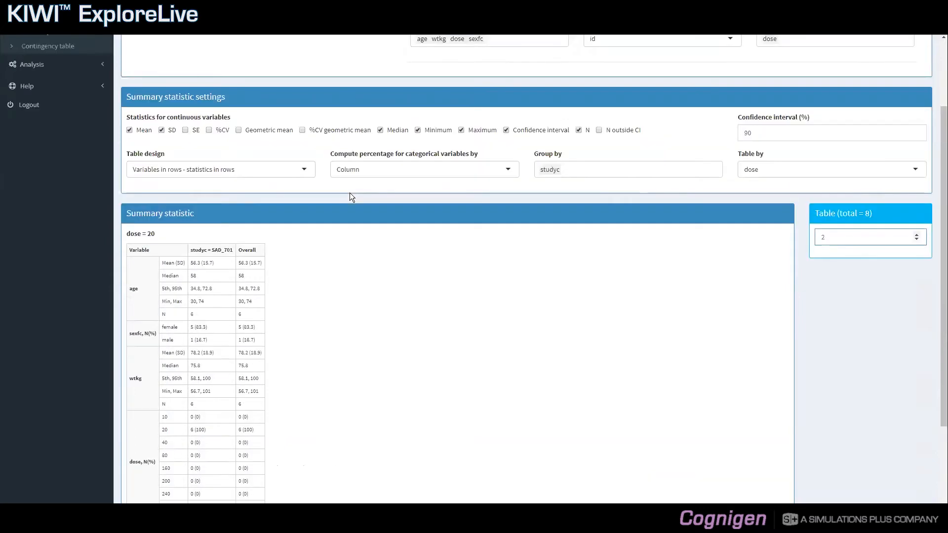
pyautogui.scroll(1, 350, 193)
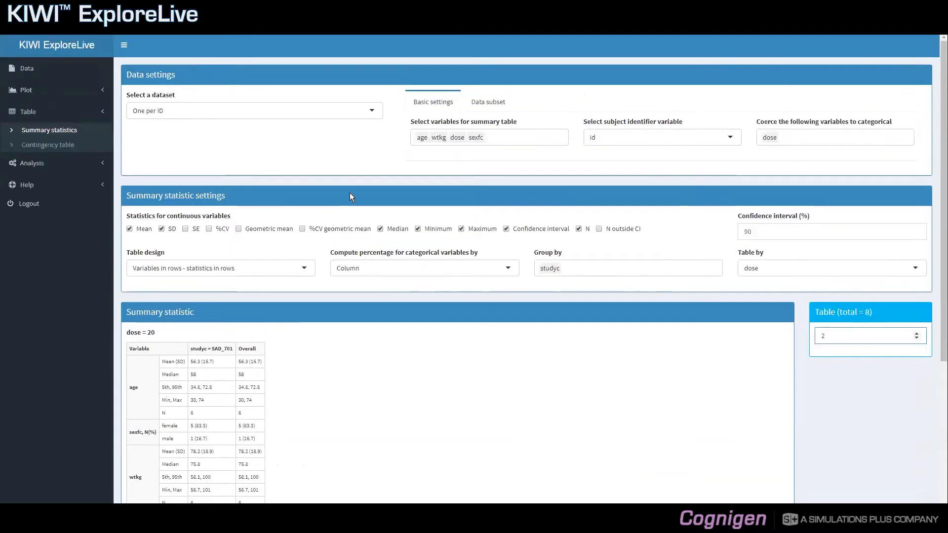
pyautogui.click(775, 266)
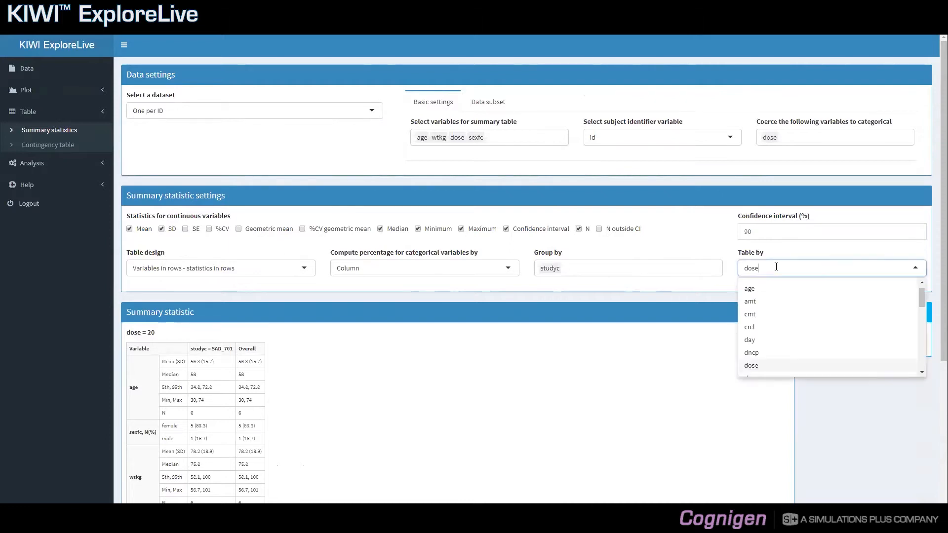
pyautogui.click(519, 183)
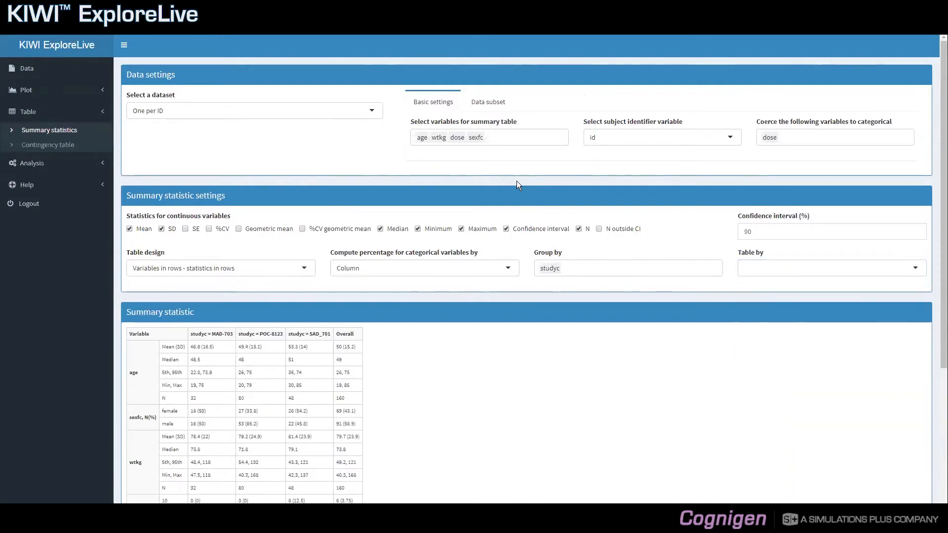
# - Show the data subset settings and look over the whole summary table grouped by studyc
pyautogui.click(486, 106)
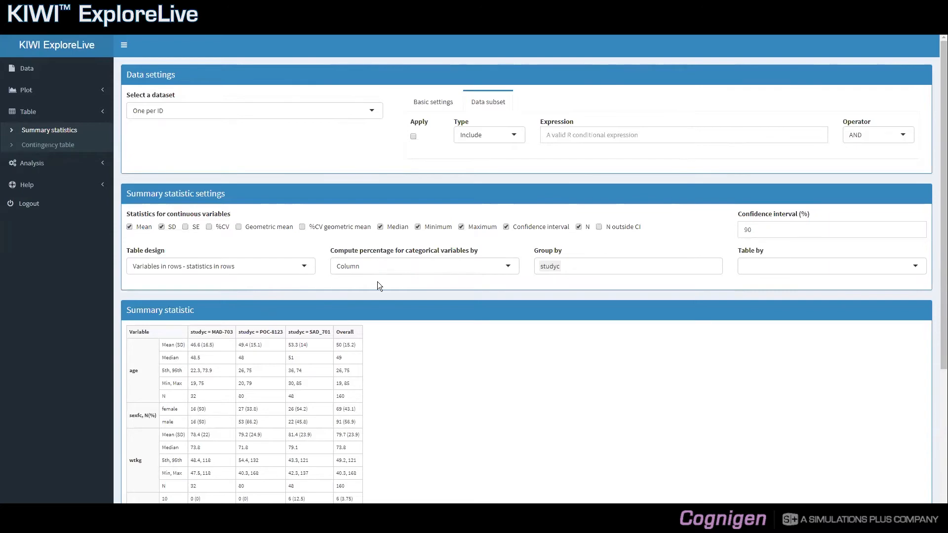
pyautogui.scroll(-4, 379, 294)
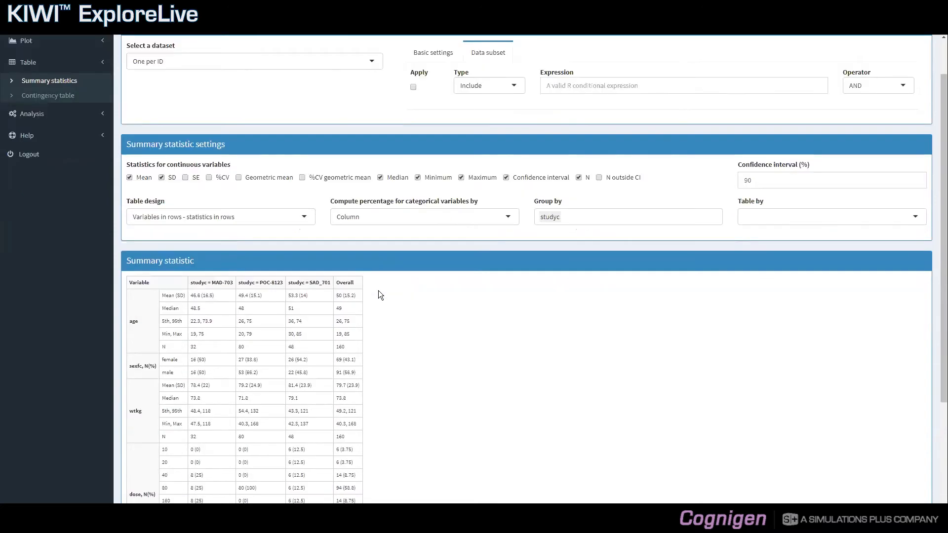
pyautogui.scroll(-1, 380, 294)
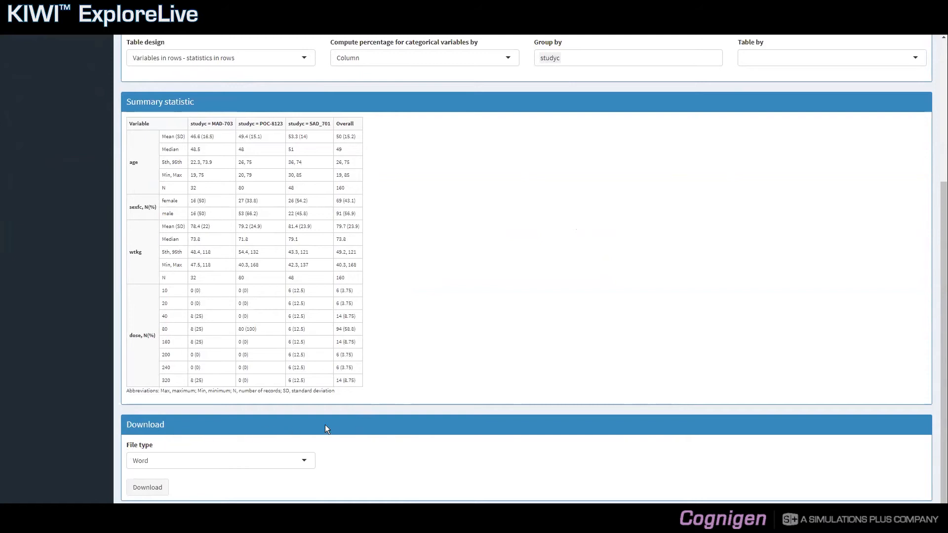
# - Download the summary table as a Word file into the demo_files folder and open the downloaded document
pyautogui.click(306, 460)
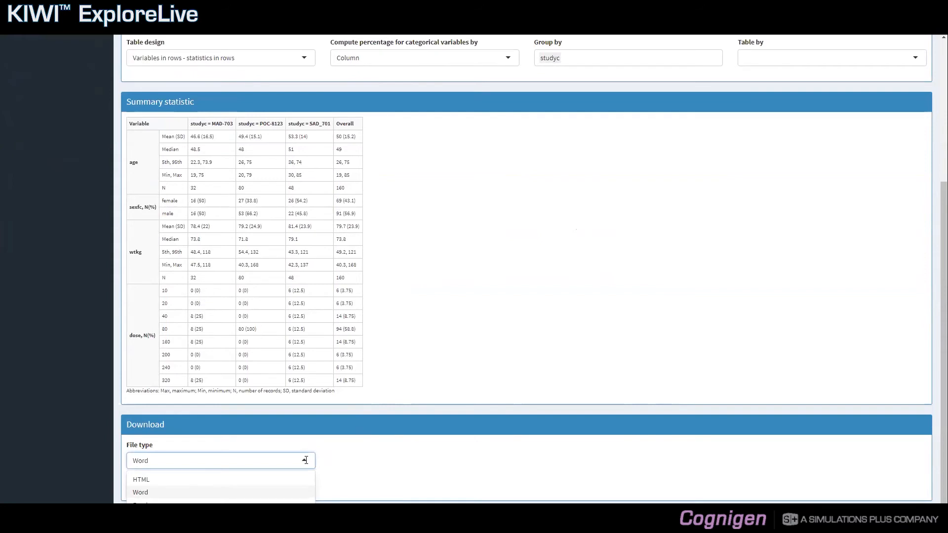
pyautogui.click(284, 492)
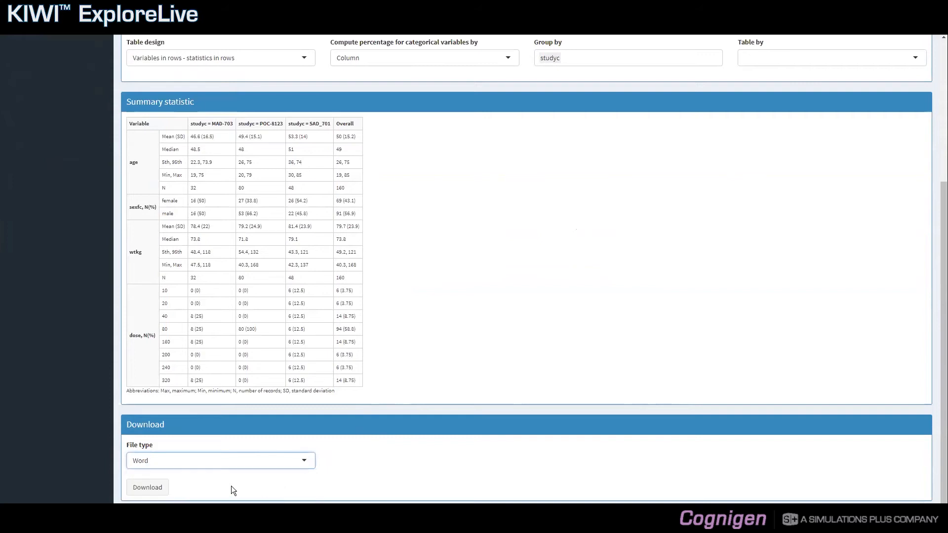
pyautogui.click(161, 490)
pyautogui.click(160, 488)
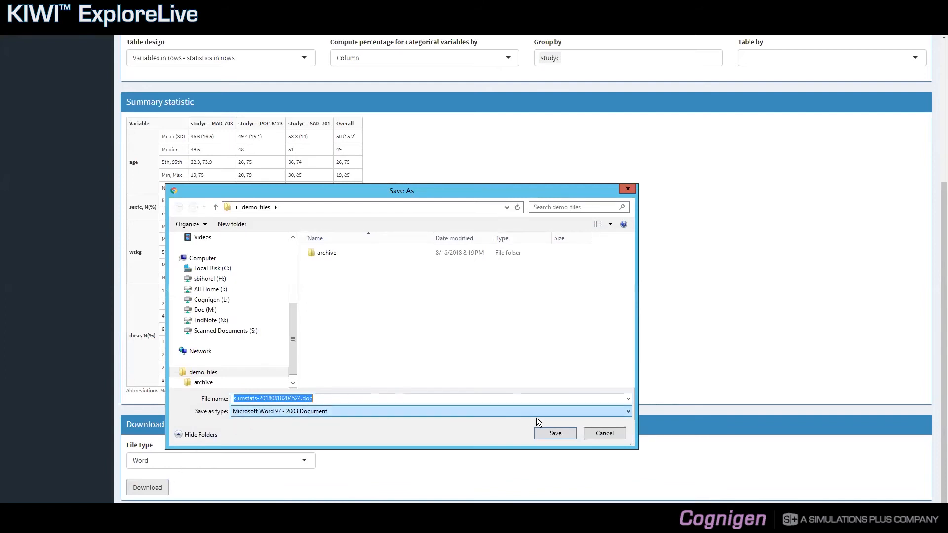
pyautogui.click(555, 433)
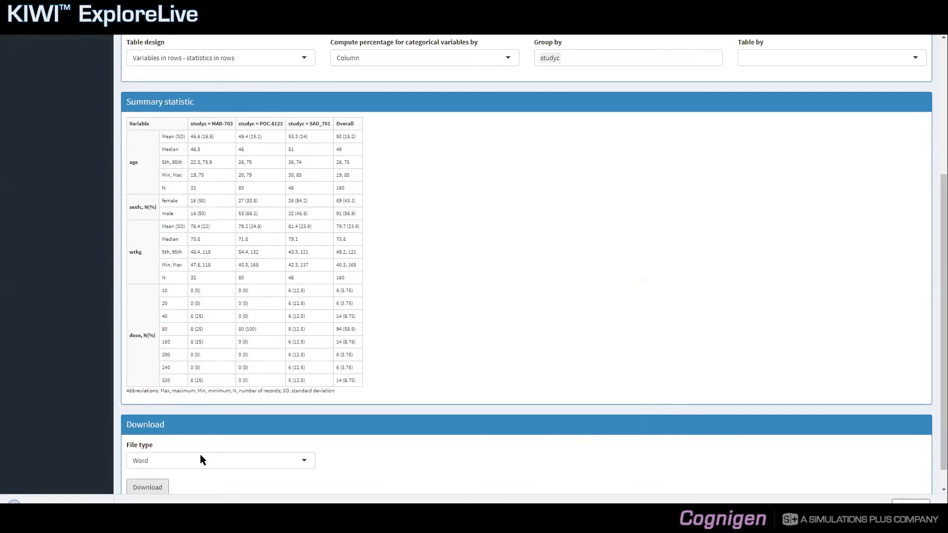
pyautogui.click(68, 503)
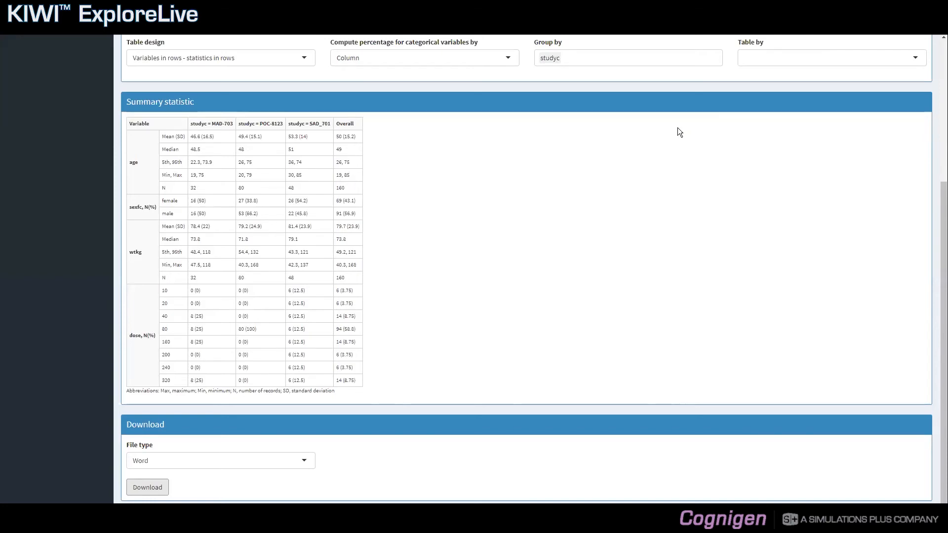
pyautogui.scroll(4, 677, 127)
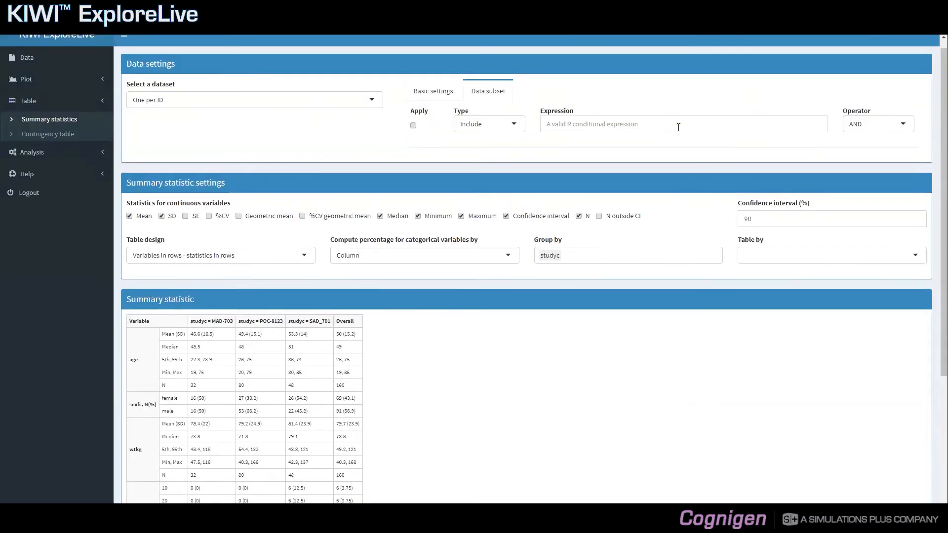
pyautogui.scroll(1, 678, 127)
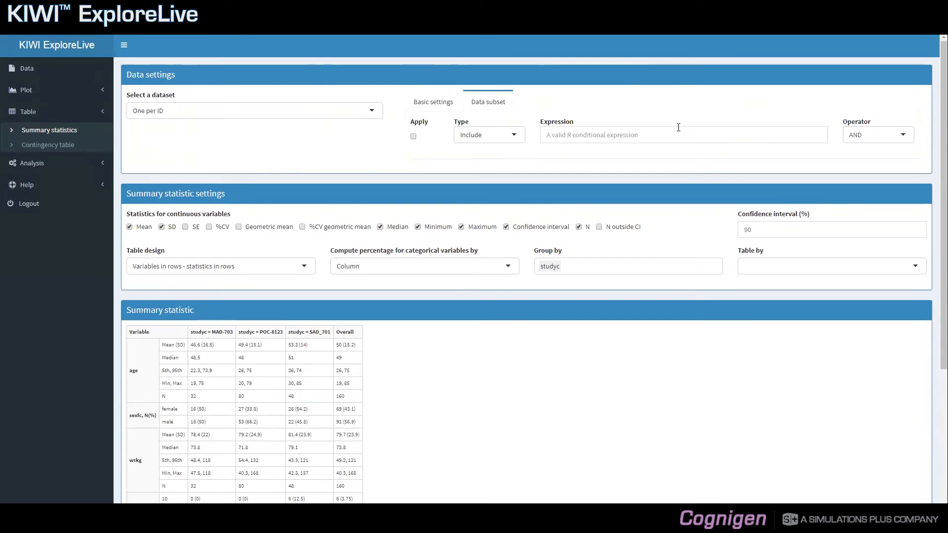